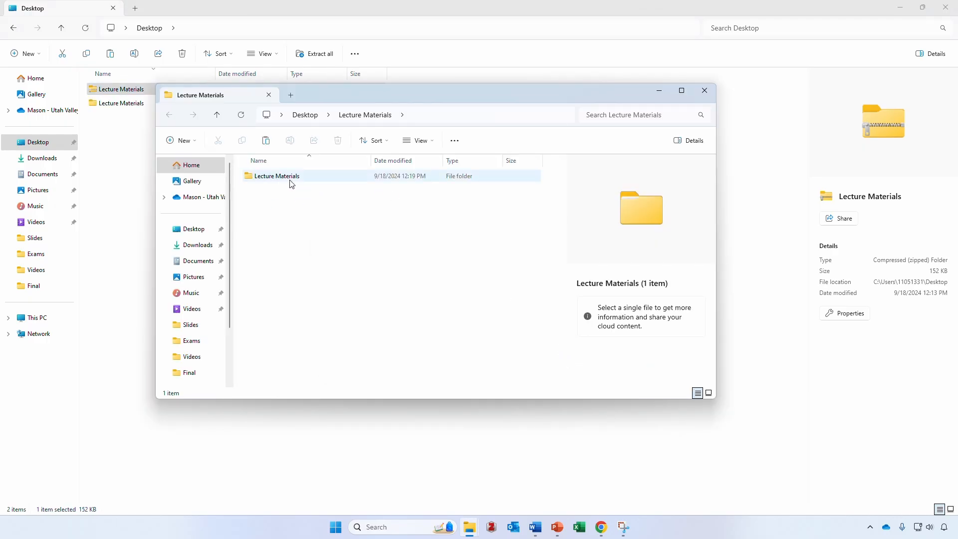
Open the Template to Submit workbook from the inner Lecture Materials folder
double_click(292, 183)
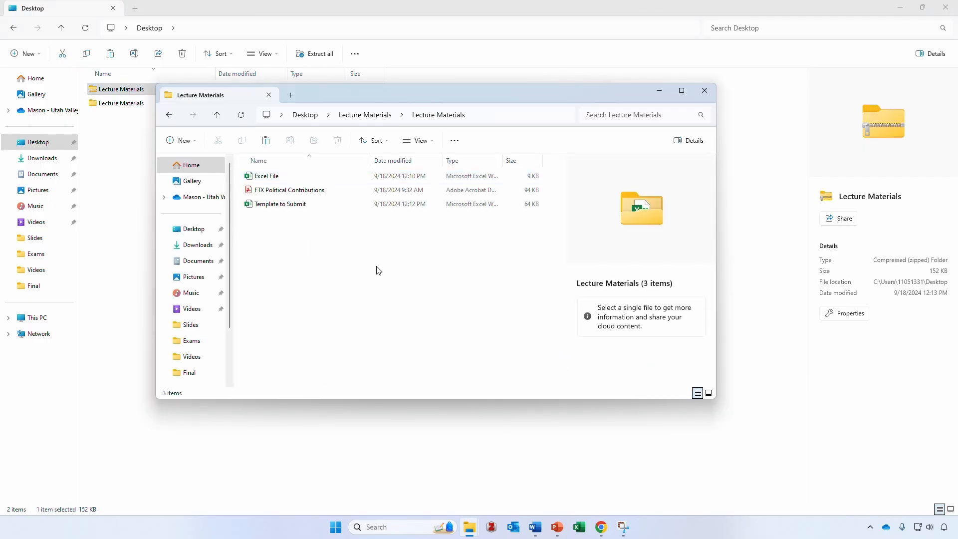
click(286, 208)
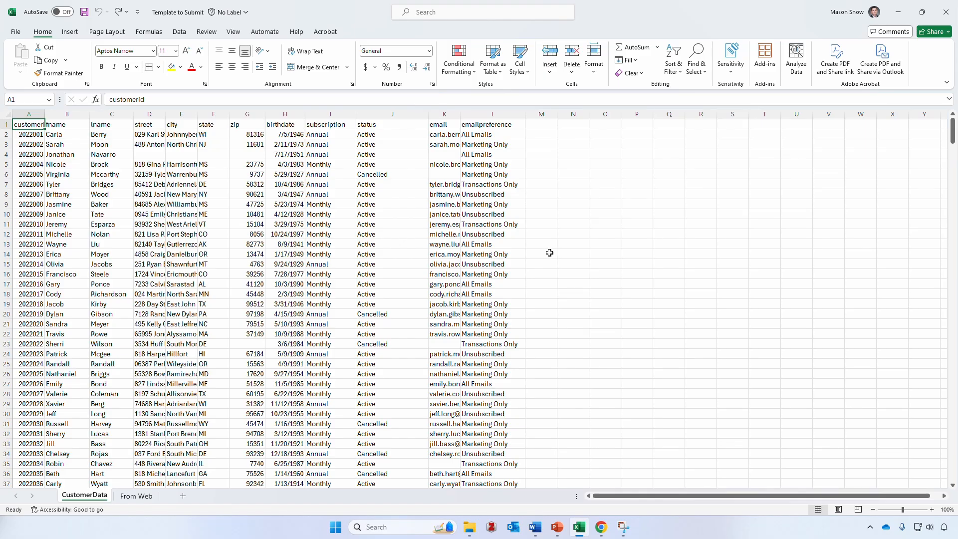
Load the CustomerData range $A$1:$L$498 into Power Query as a table, with the headers option turned off
click(136, 234)
key(Up)
key(Up)
key(Up)
key(Up)
key(Up)
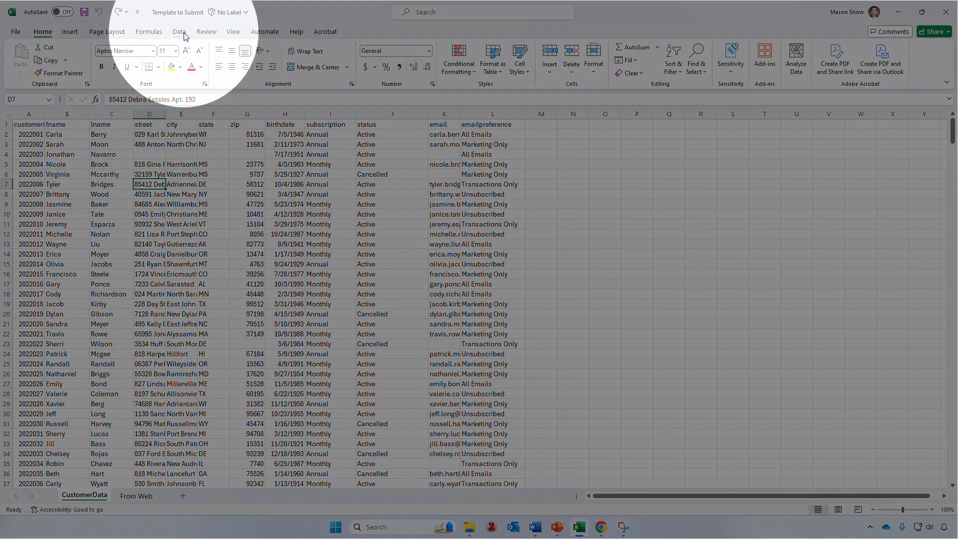
click(180, 33)
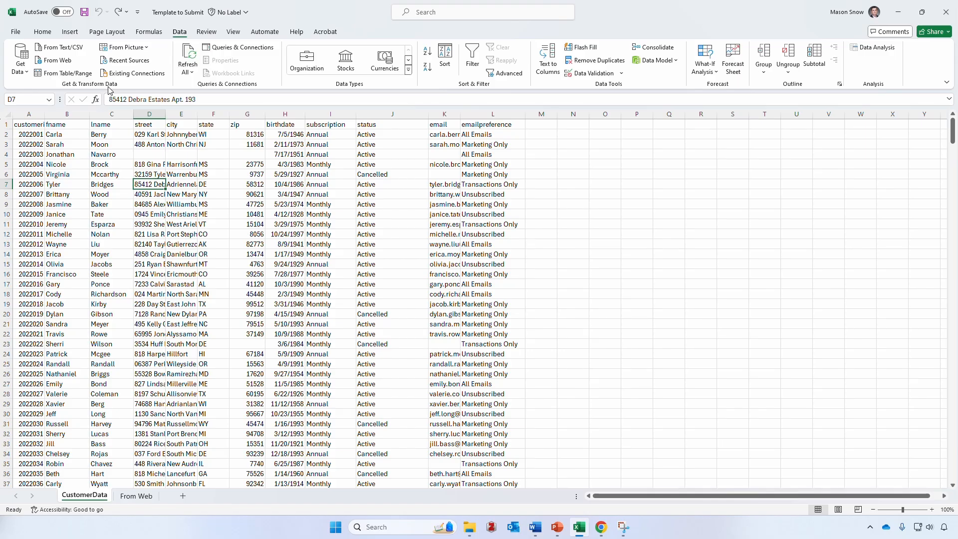
click(66, 73)
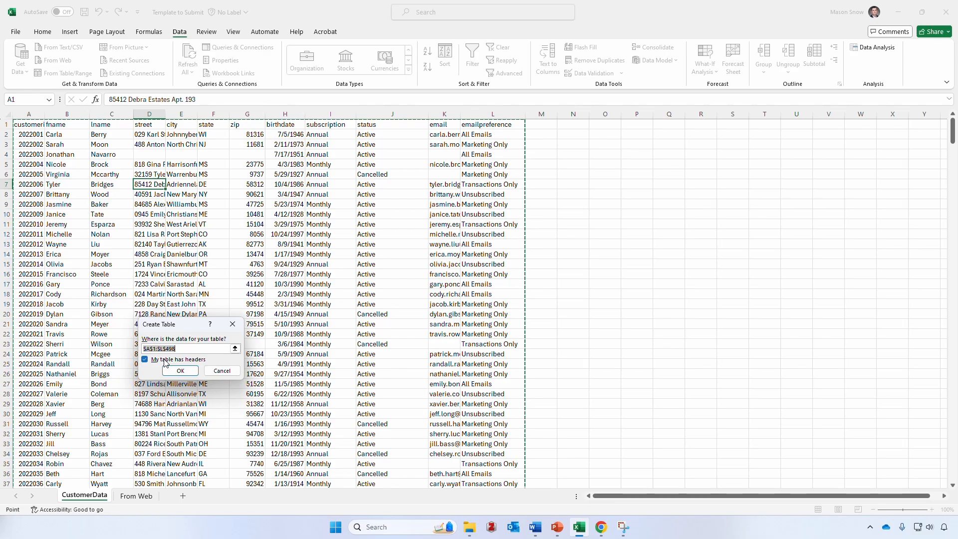
click(145, 359)
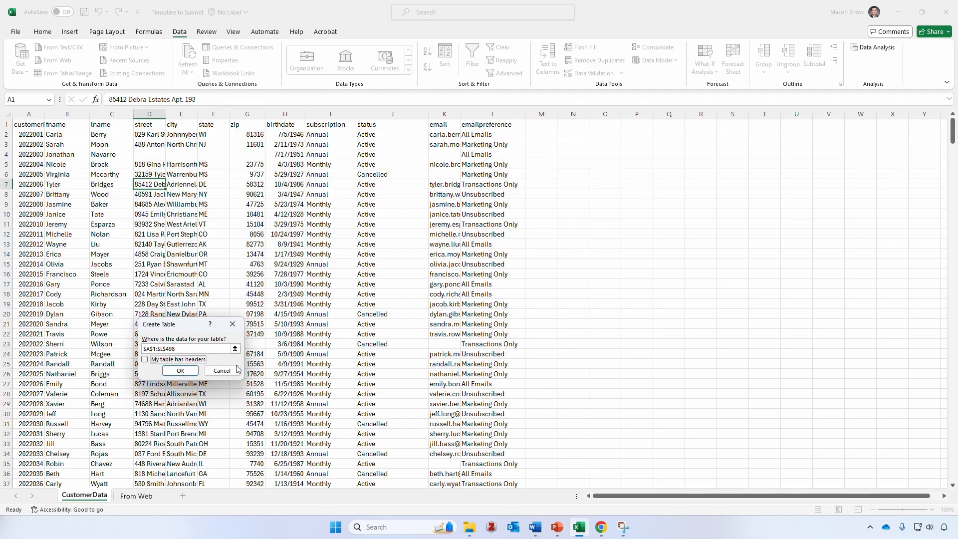
click(181, 370)
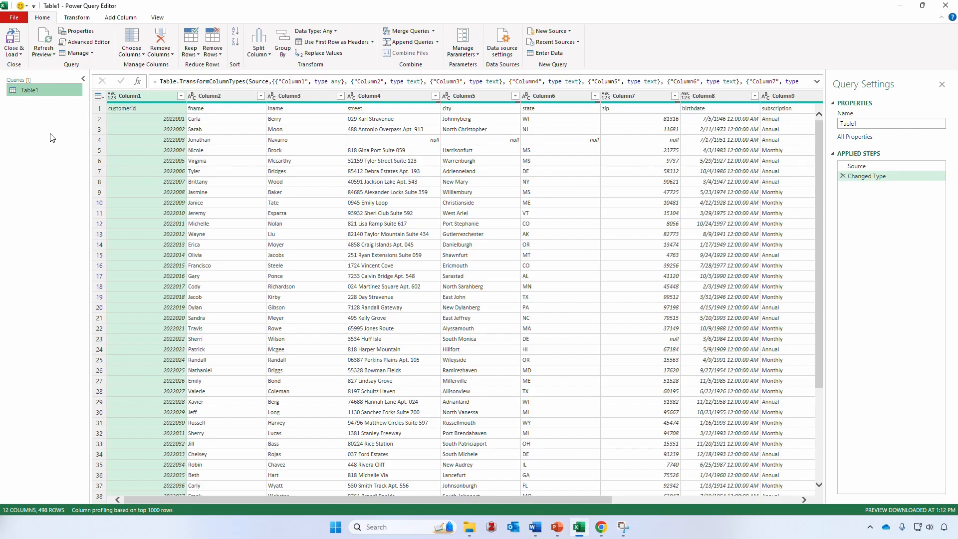
Rename the Table1 query as Win-back List
right_click(41, 95)
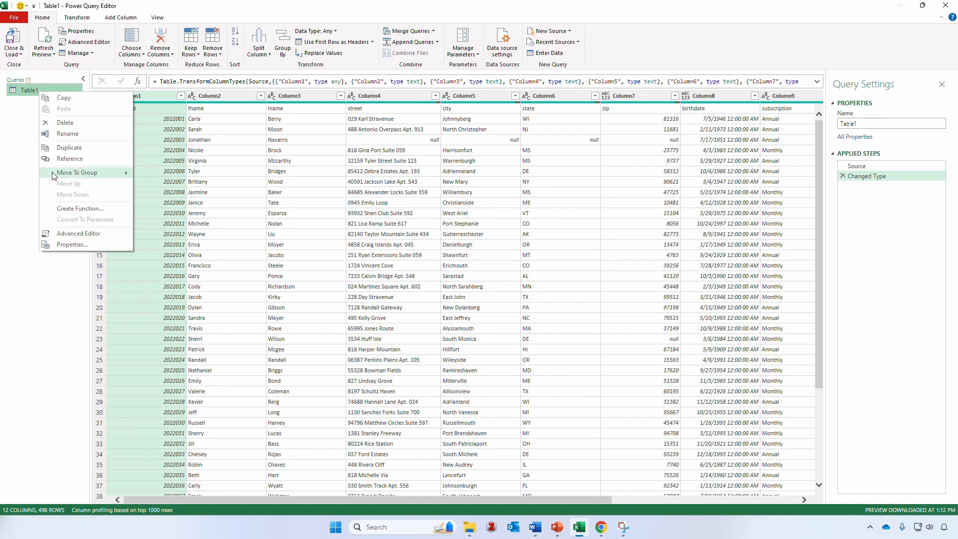
click(29, 192)
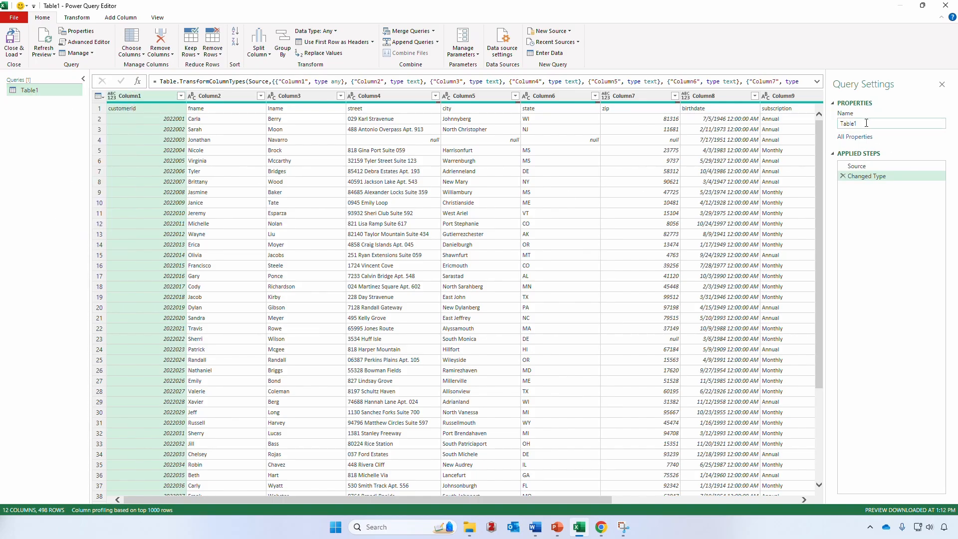
click(868, 123)
key(ctrl+a)
key(BackSpace)
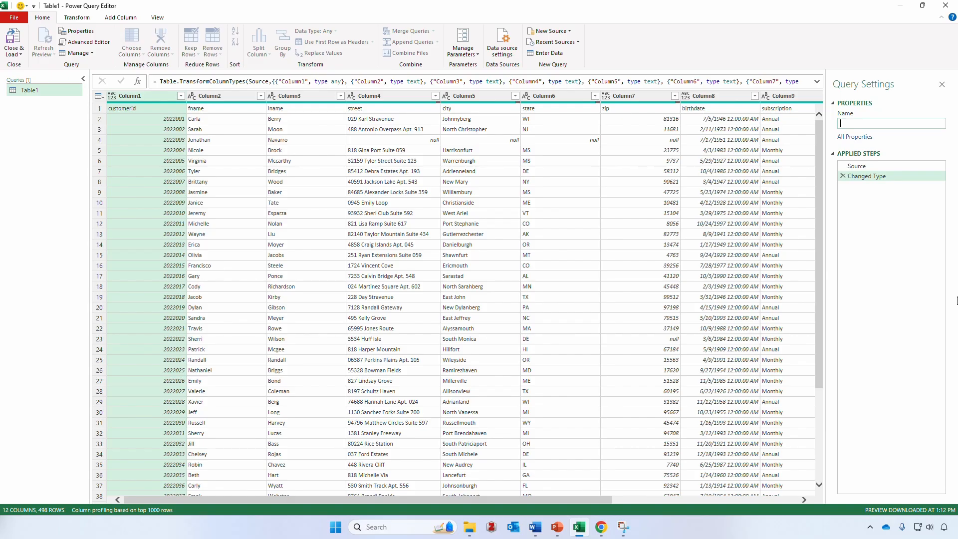
text(Win-back List)
click(37, 128)
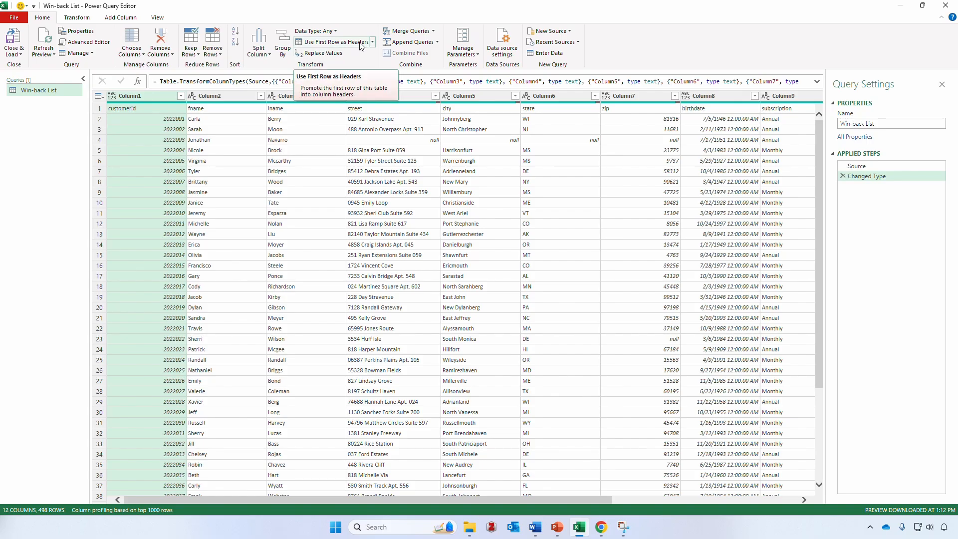
Promote the first row to column headers and change the customerid column to Text, replacing the current type conversion
click(331, 43)
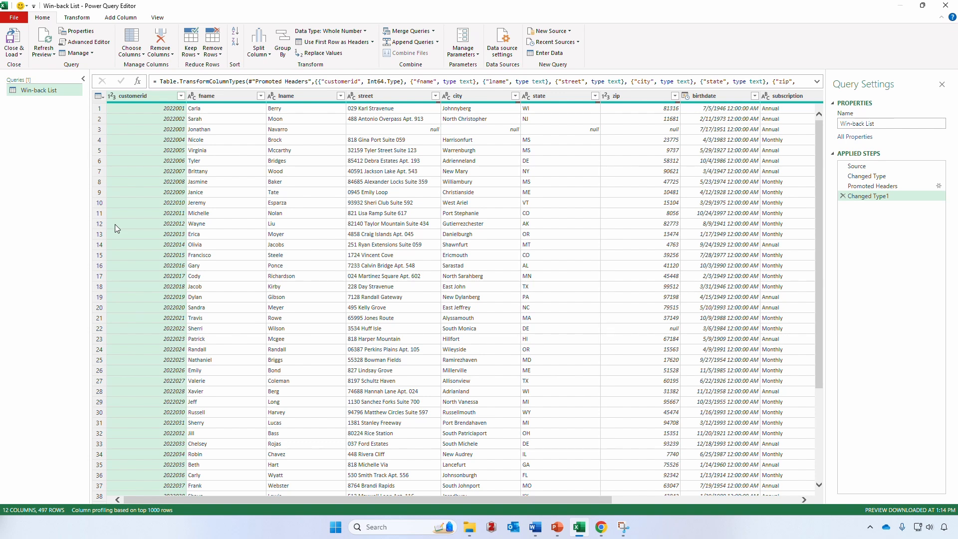
right_click(157, 97)
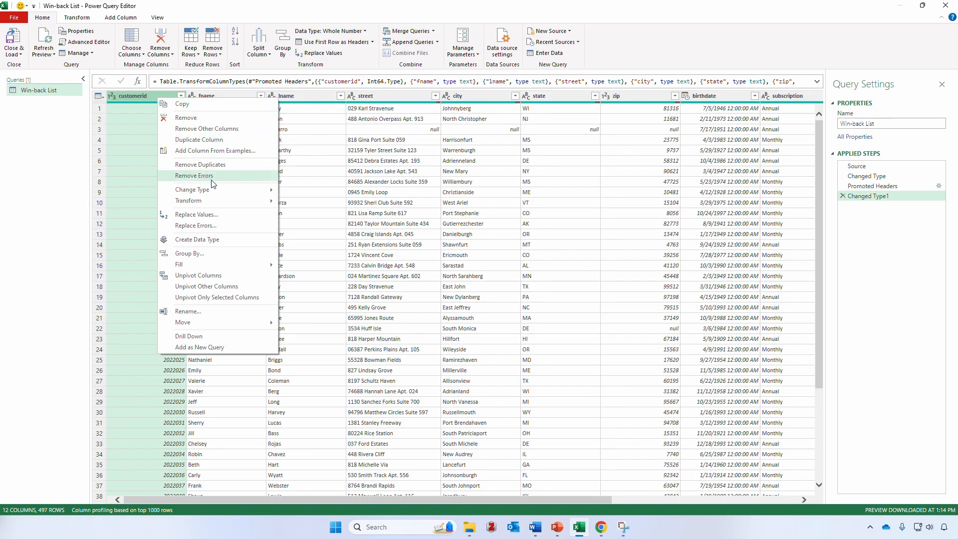
mouse_move(220, 193)
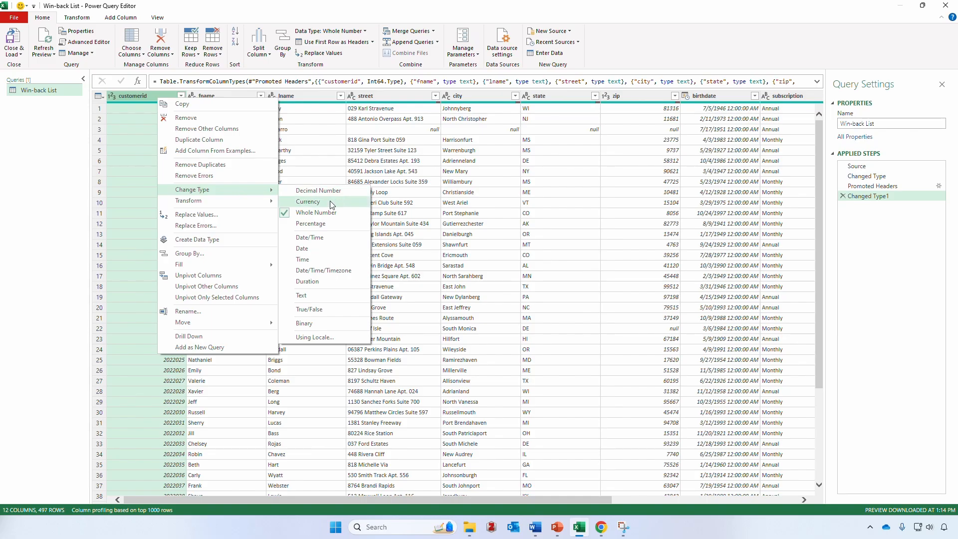
click(328, 297)
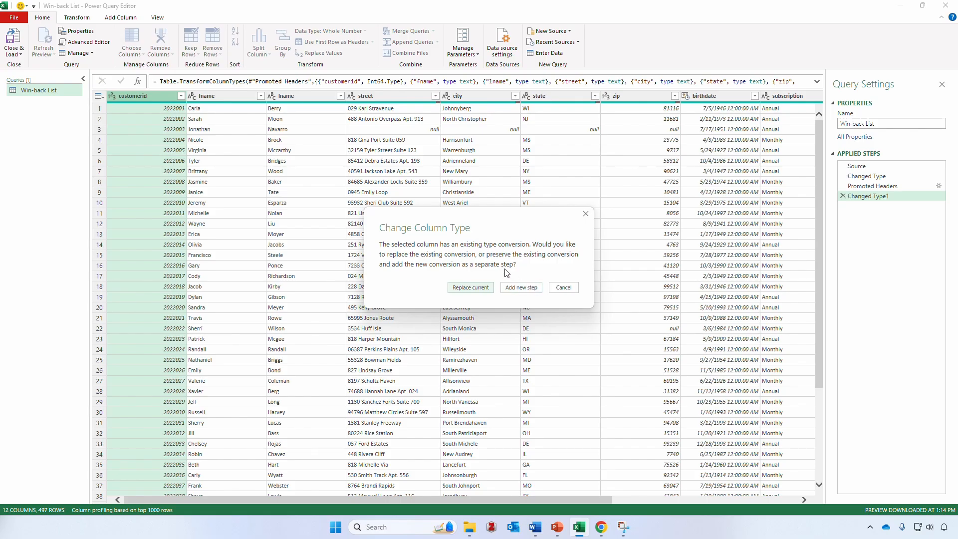
click(480, 288)
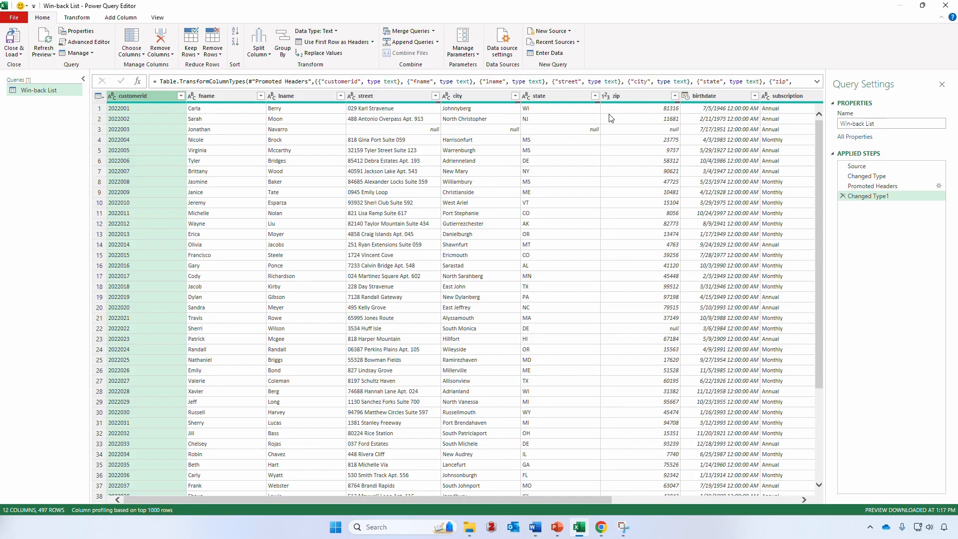
Change the zip column to Text and the birthdate column to Date, replacing the current type conversion for both
click(606, 97)
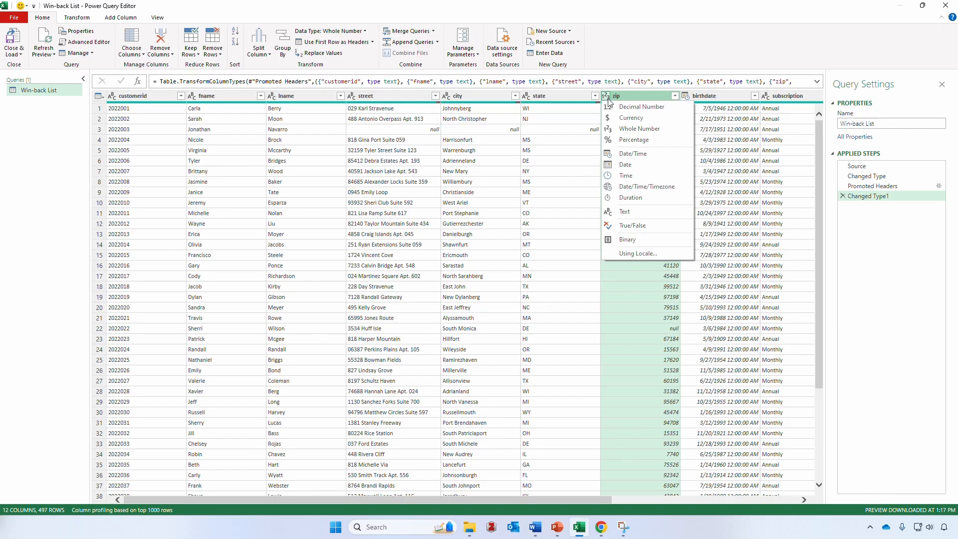
click(629, 211)
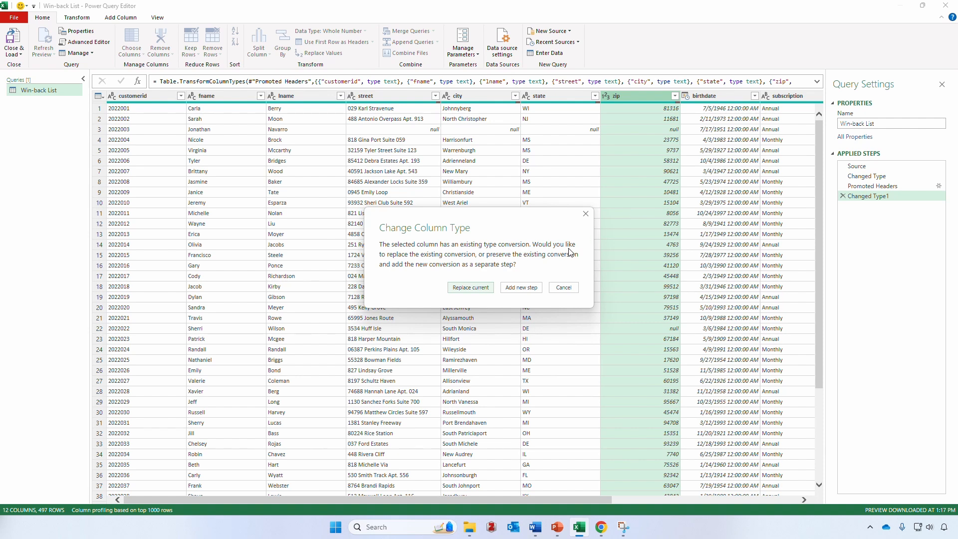
click(480, 288)
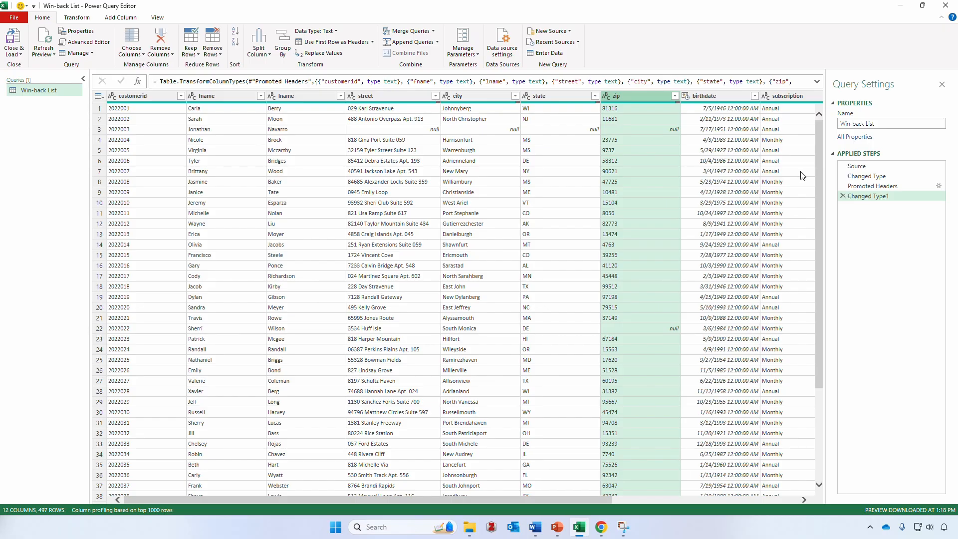
click(686, 96)
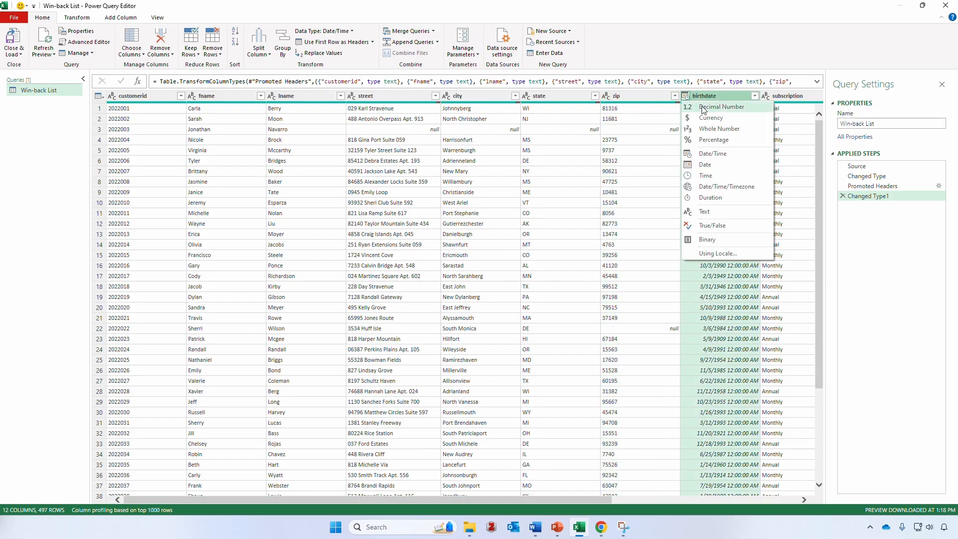
click(718, 166)
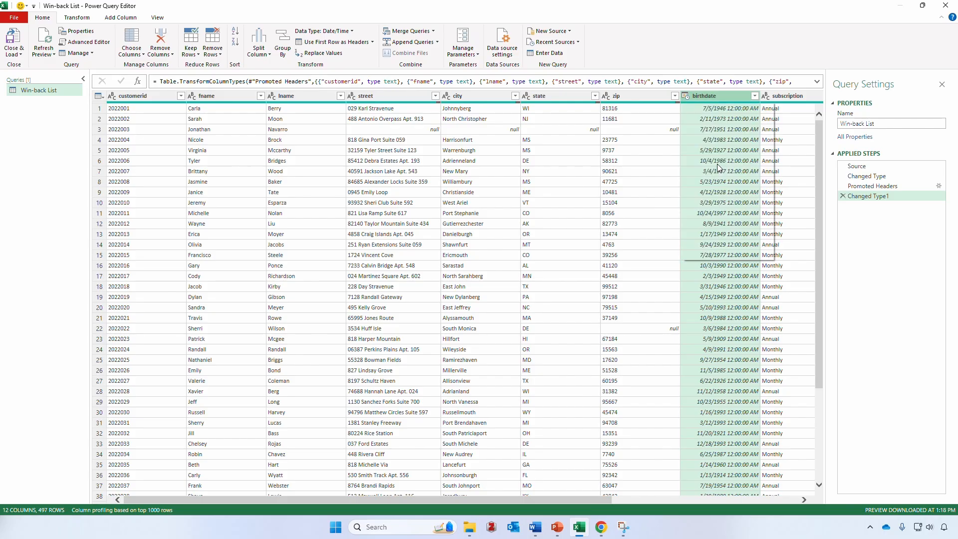
click(461, 288)
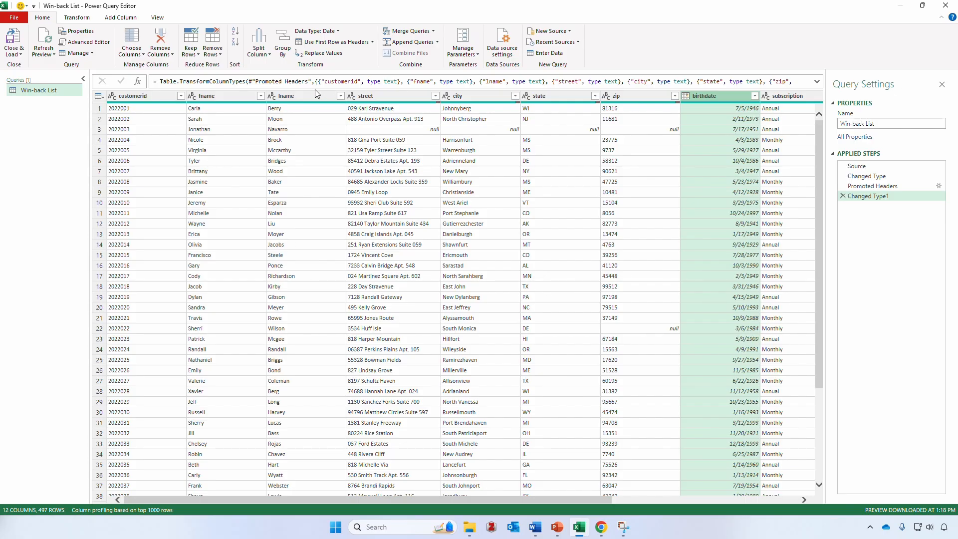
Rename the customerid column as CustomerID
right_click(156, 94)
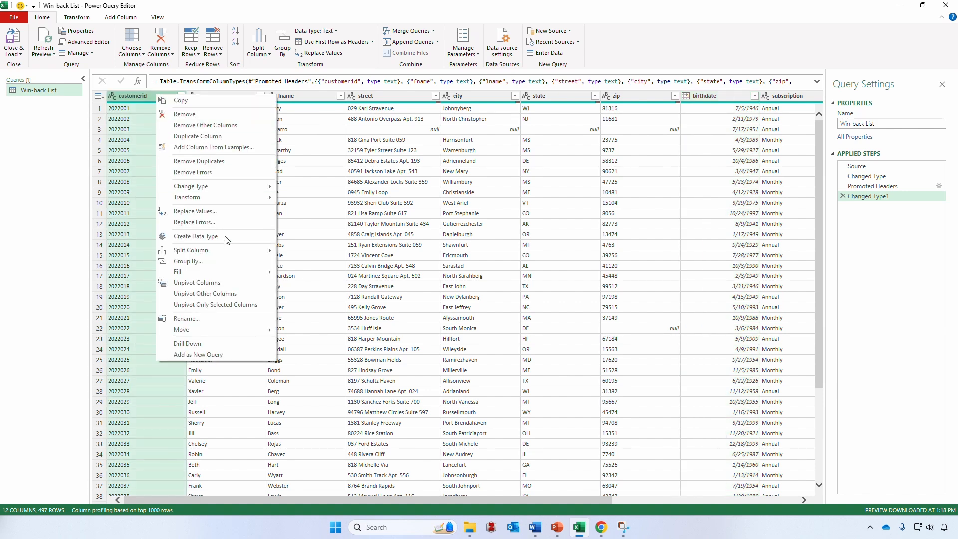
click(213, 319)
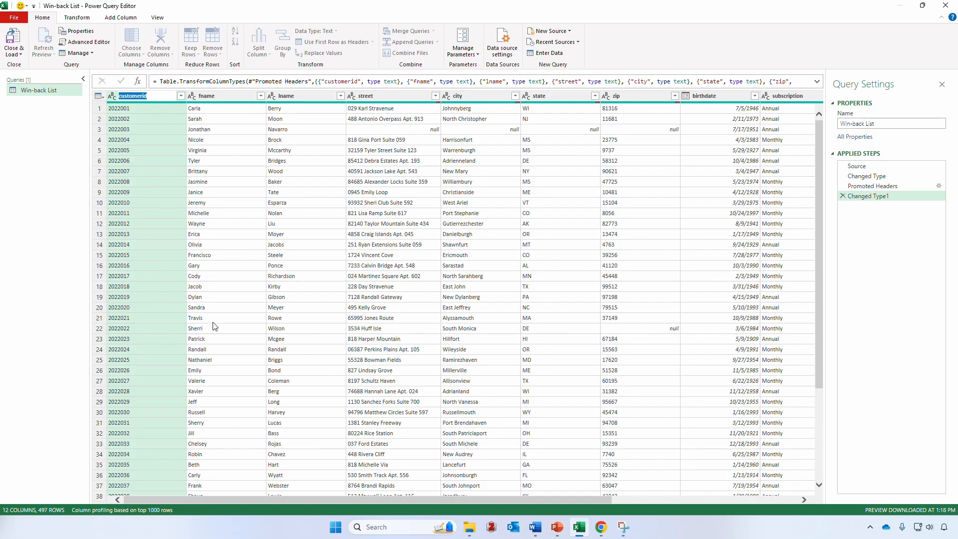
text(CustomerID)
key(Return)
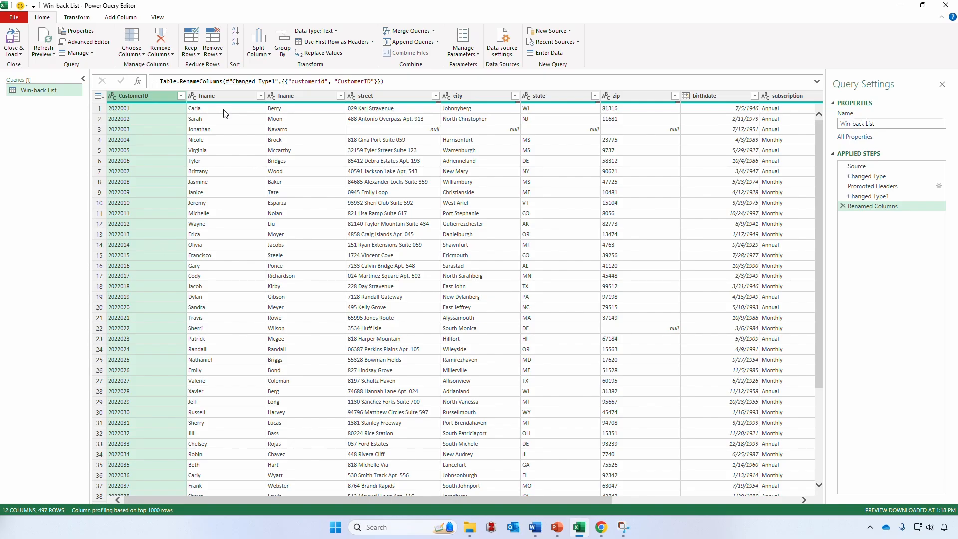
Rename the fname column as FirstName
click(230, 97)
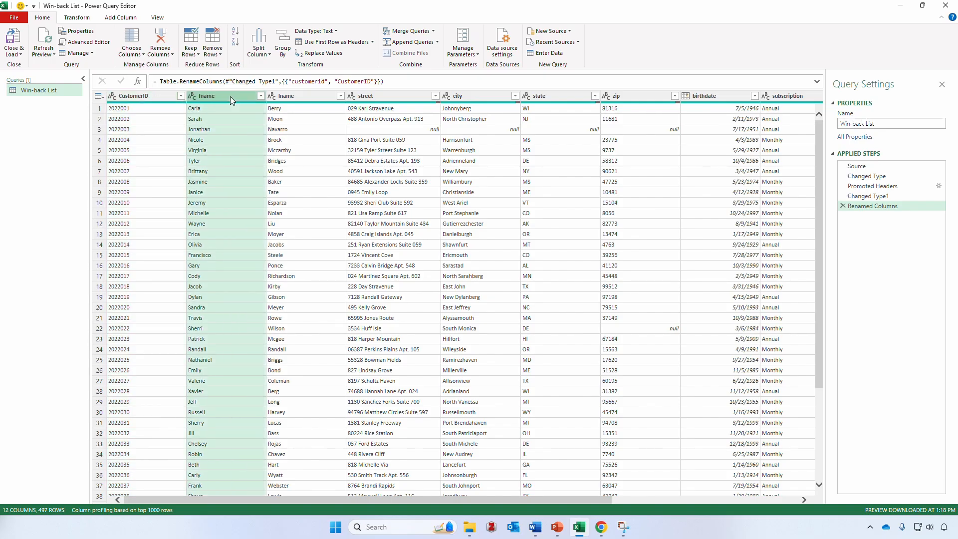
double_click(230, 96)
text(F)
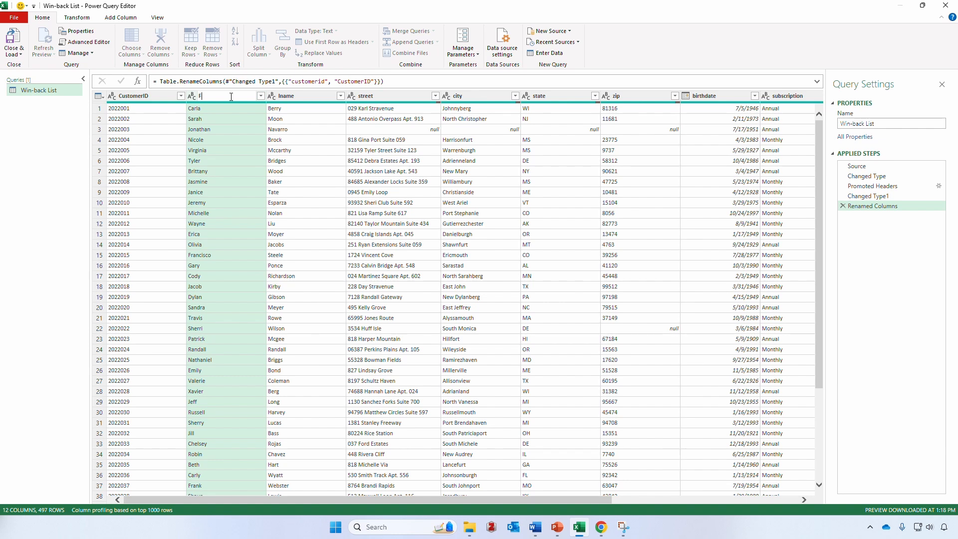
text(irstName)
key(Return)
Rename the lname column as LastName
click(287, 95)
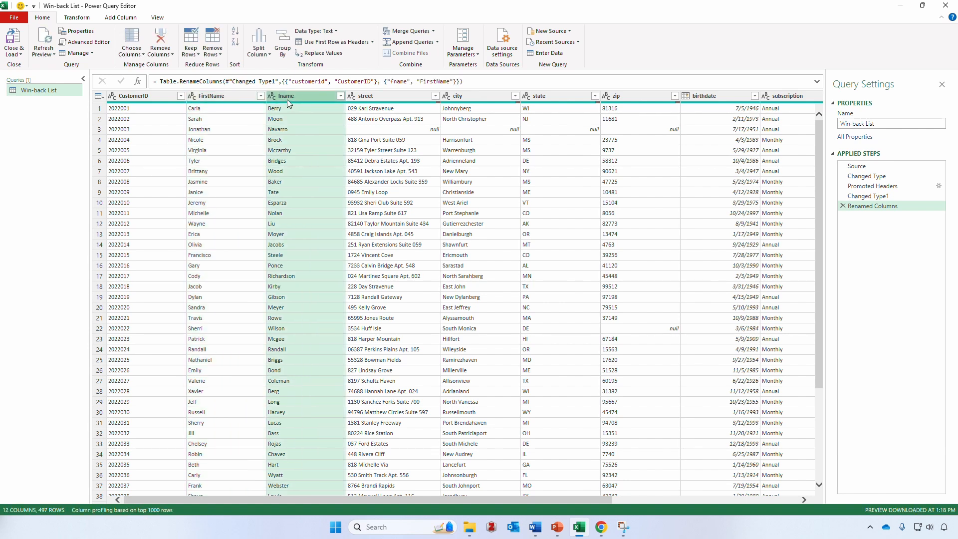
double_click(286, 96)
text(As)
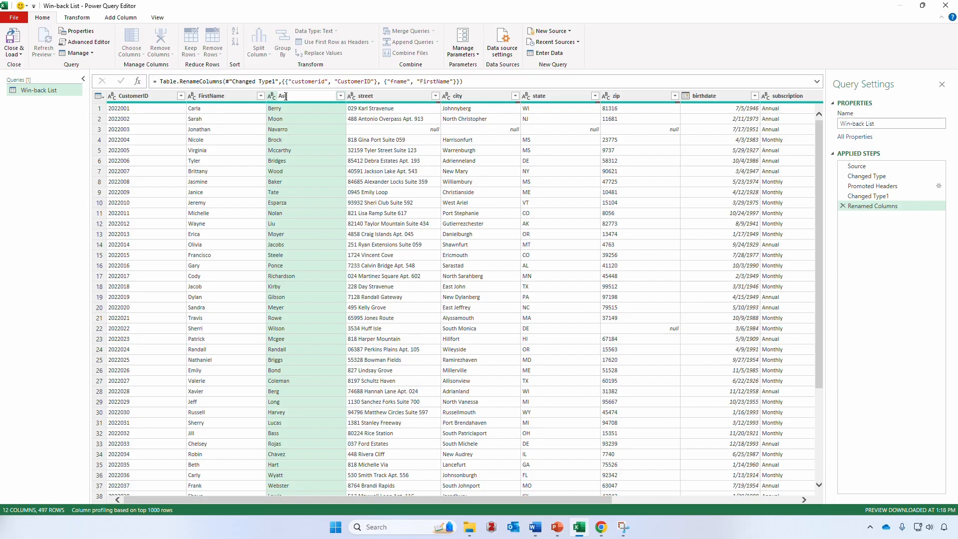
key(BackSpace)
text(LastName)
key(Return)
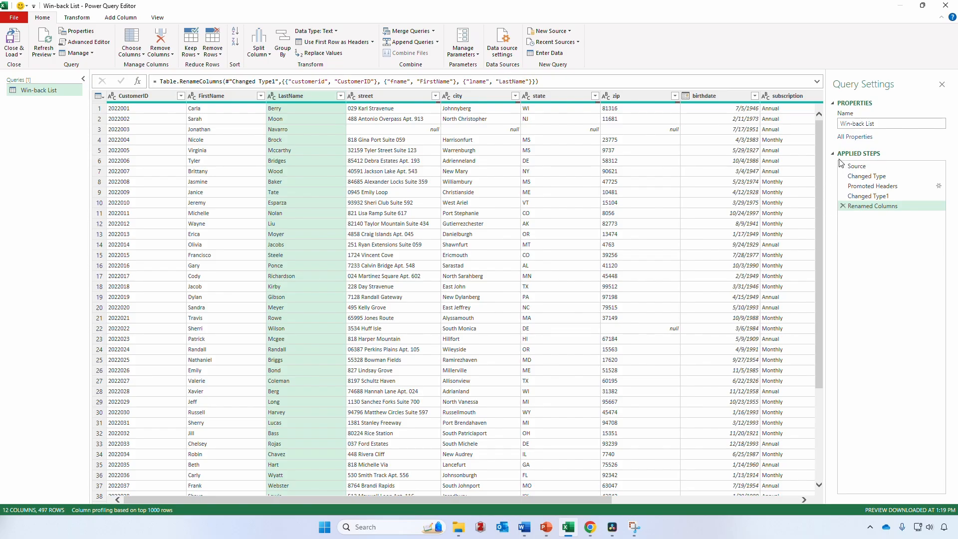
Review the query's data at the earlier applied steps, from Changed Type1 back through Promoted Headers and Changed Type to Source
click(894, 197)
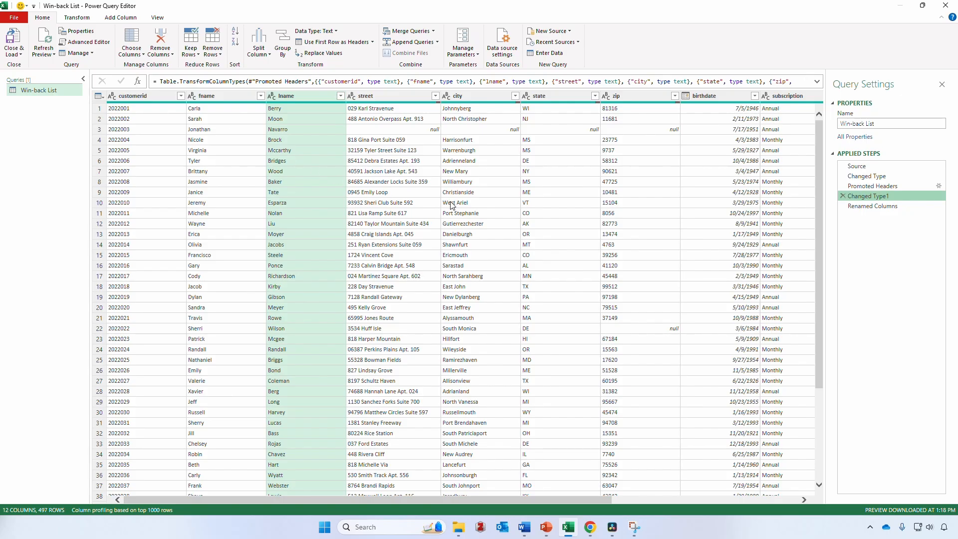
click(900, 186)
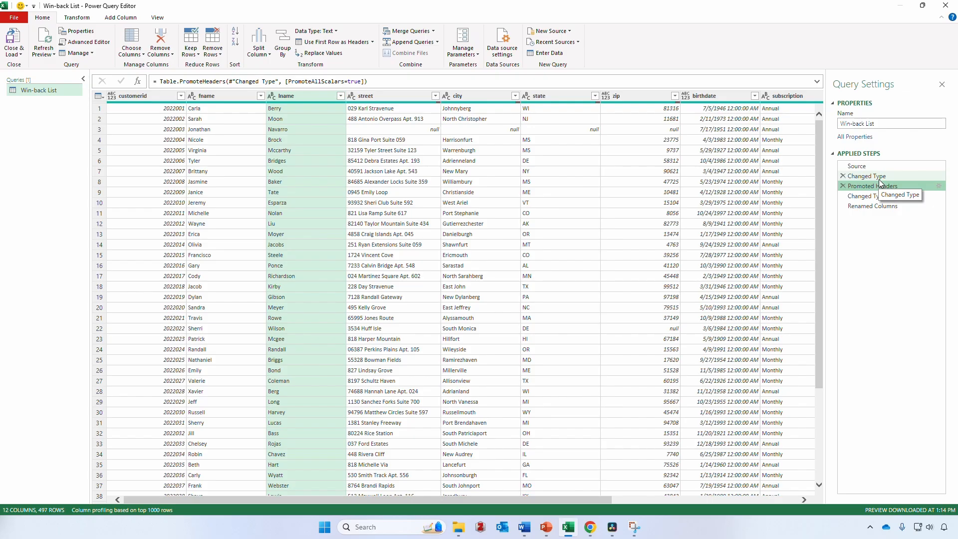
click(879, 181)
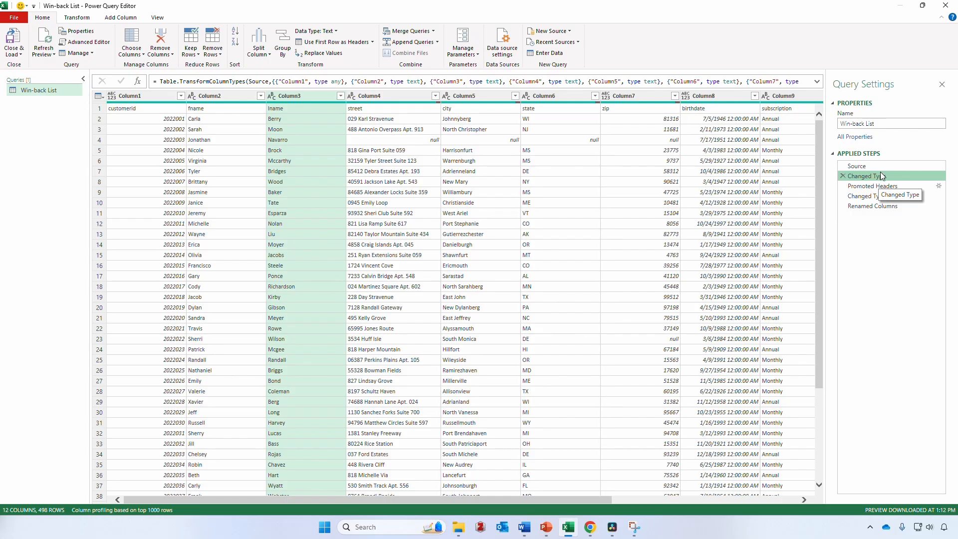
click(881, 167)
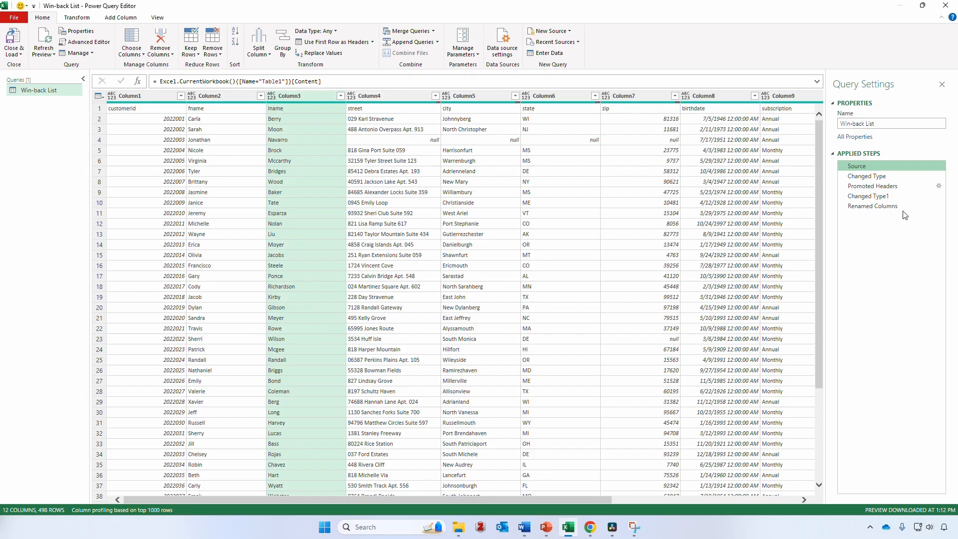
click(876, 176)
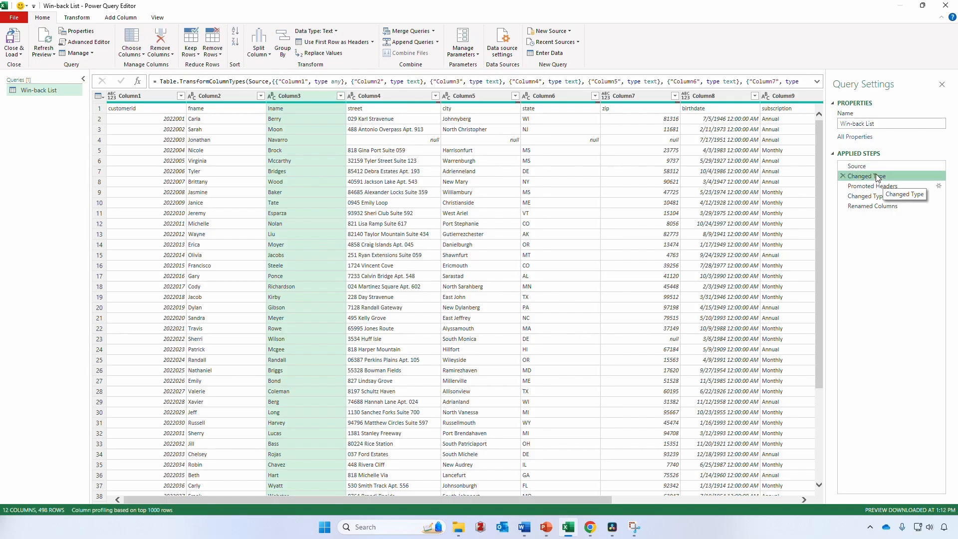
Review the full formulas of the applied steps from Changed Type through Promoted Headers and Changed Type1 to Renamed Columns
click(816, 81)
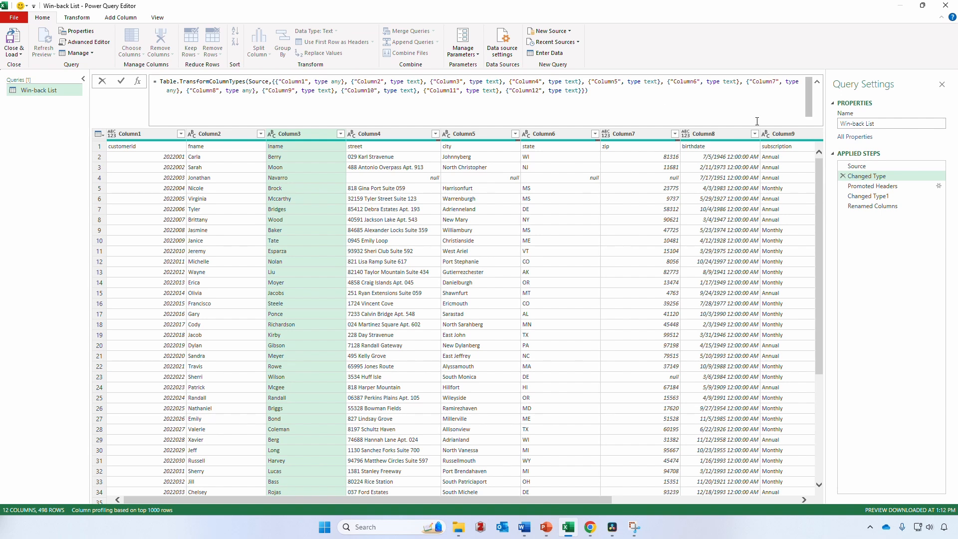
click(873, 187)
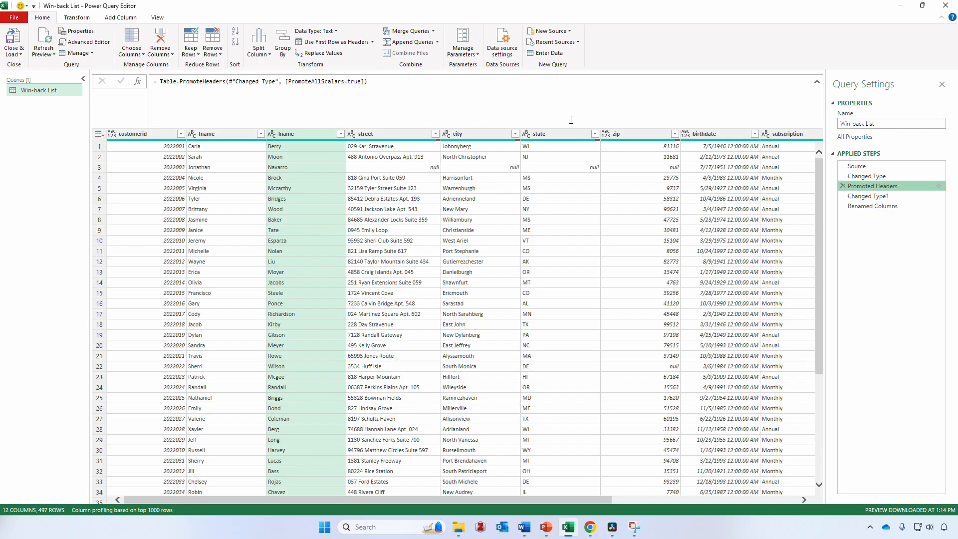
click(858, 197)
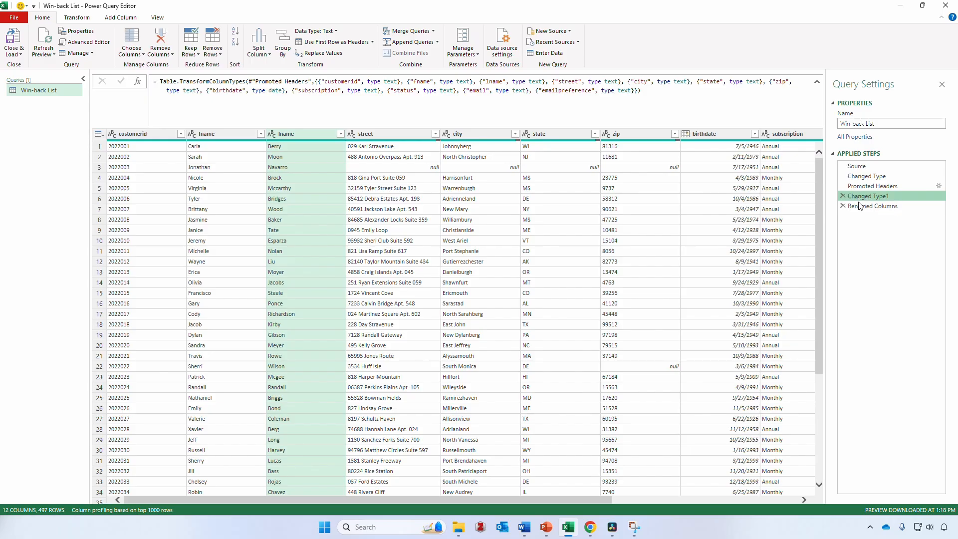
click(869, 206)
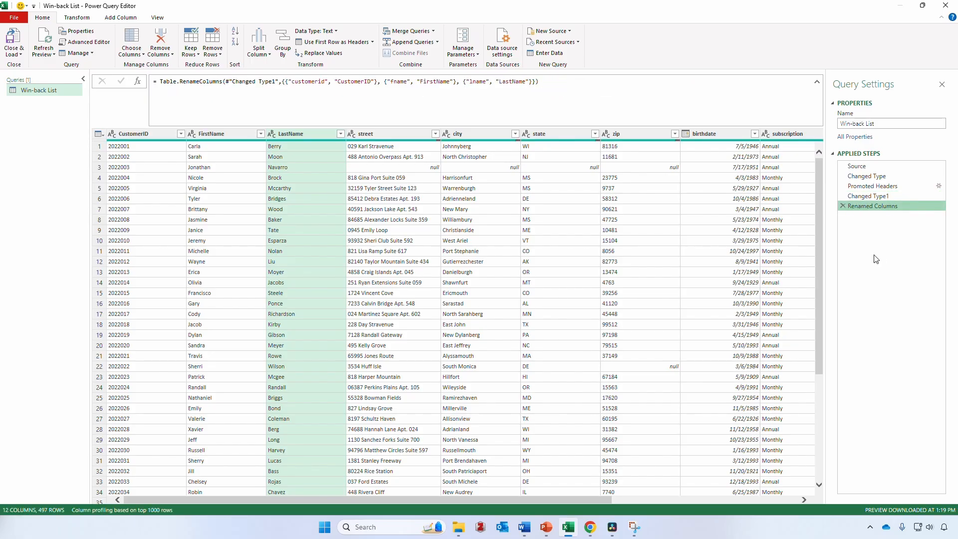
click(817, 82)
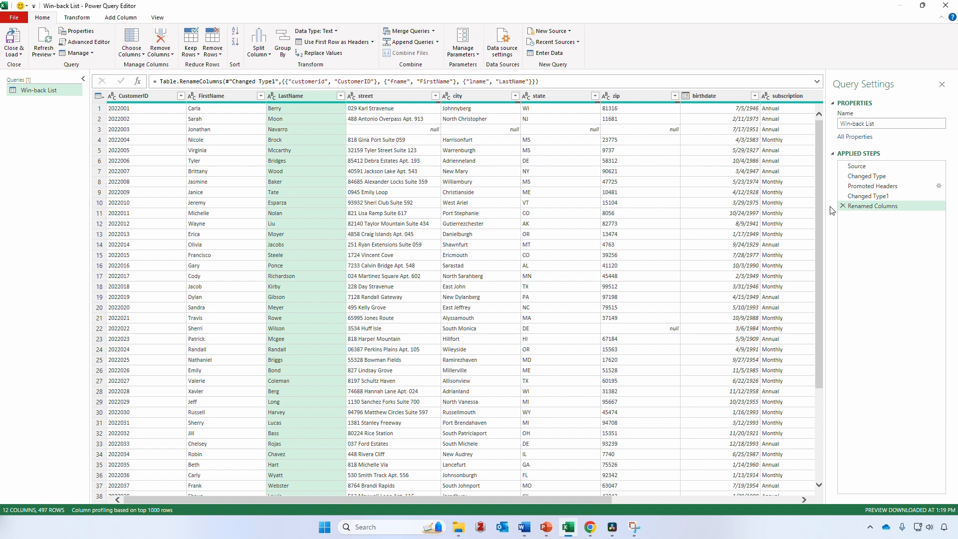
Remove the street and city columns from the query
click(406, 96)
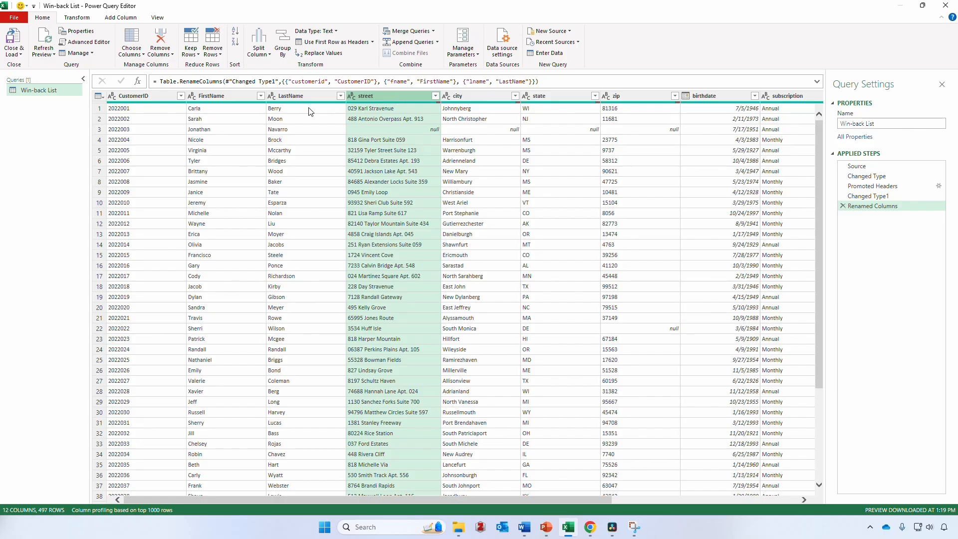
click(166, 37)
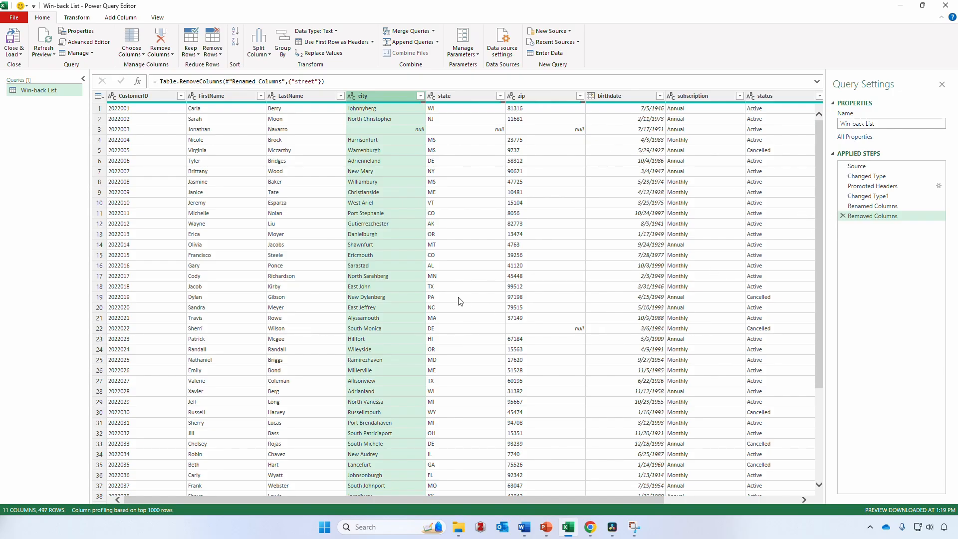
right_click(392, 98)
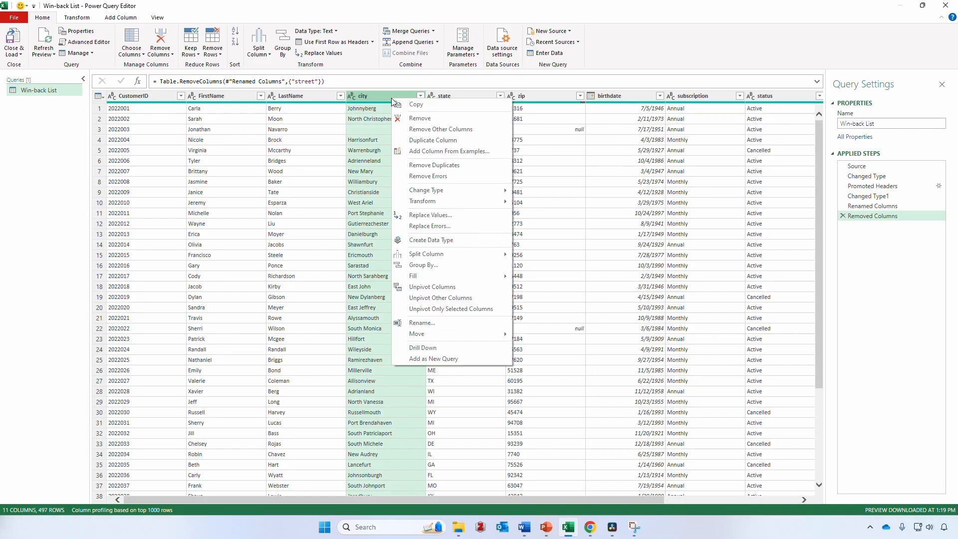
click(441, 120)
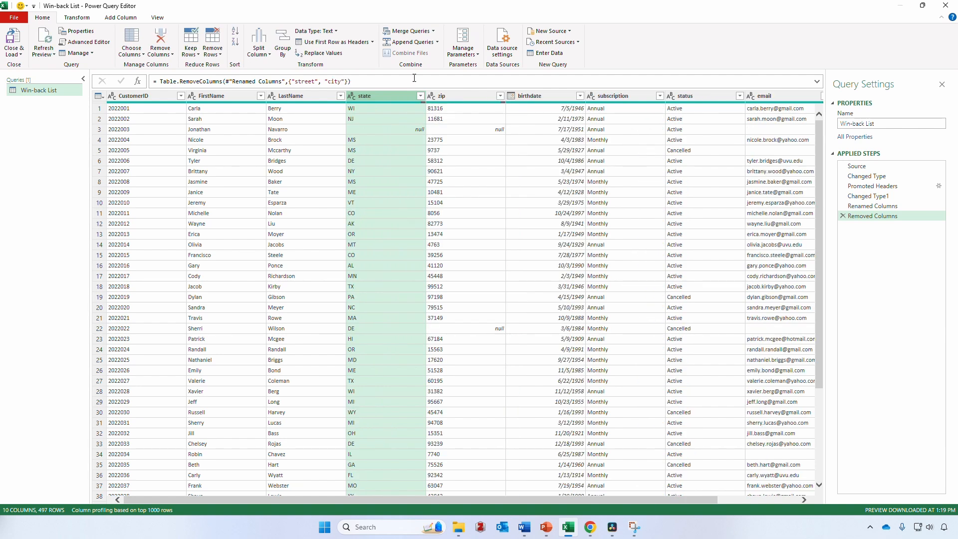
Remove the state, zip, birthdate and subscription columns together, and delete the Removed Columns step from the applied steps
ctrl+click(460, 93)
ctrl+click(531, 95)
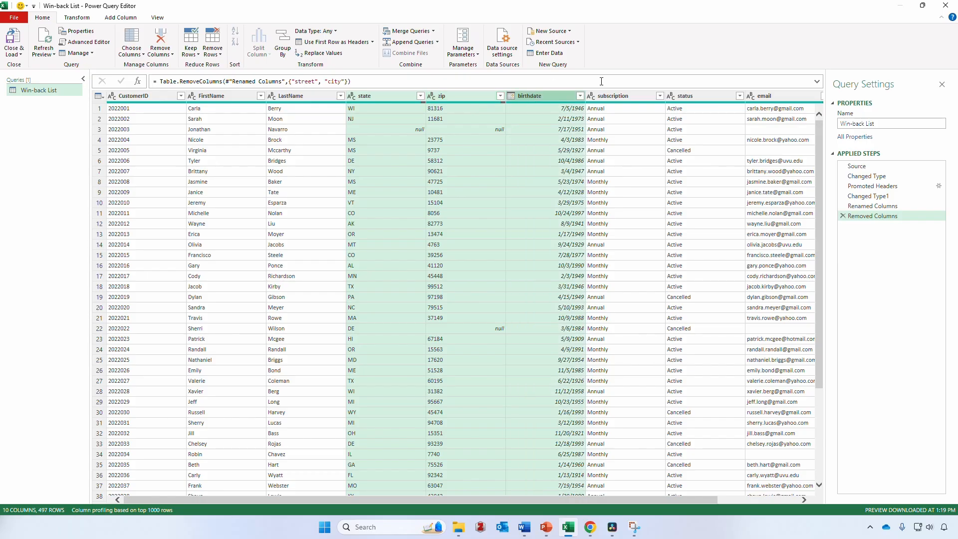
ctrl+click(615, 96)
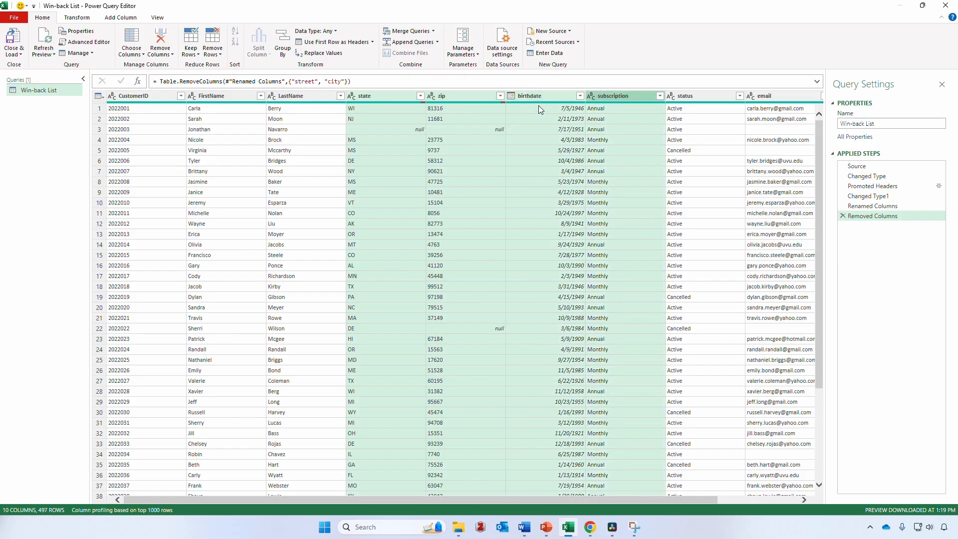
right_click(550, 95)
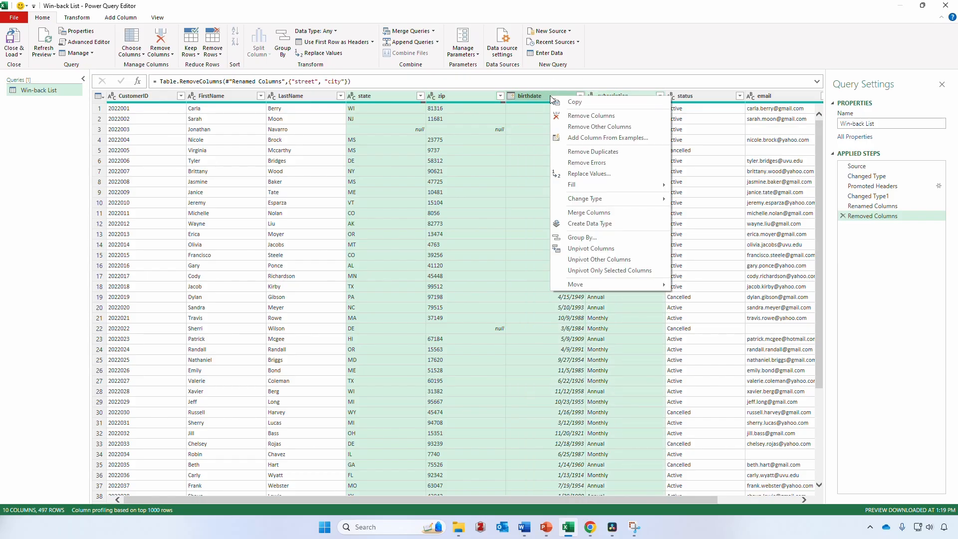
click(607, 118)
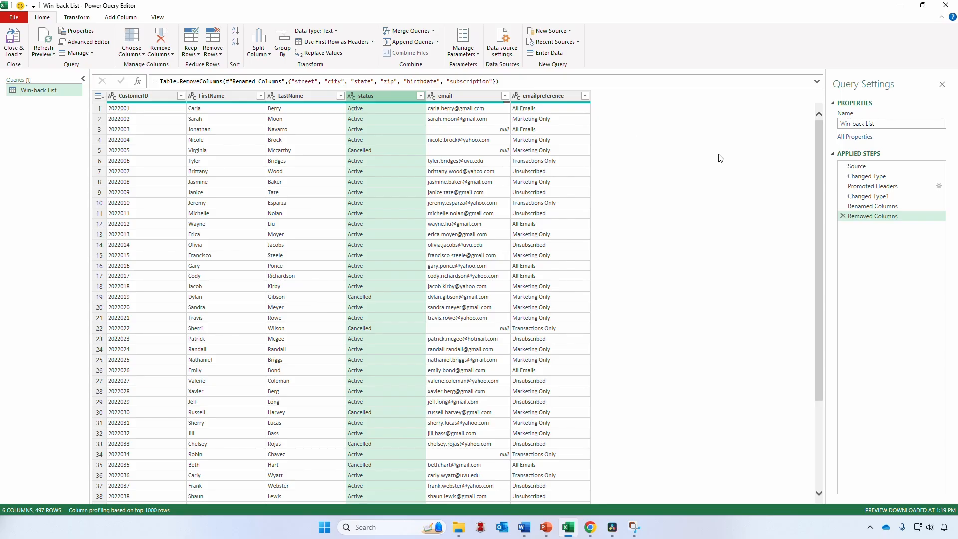
click(843, 217)
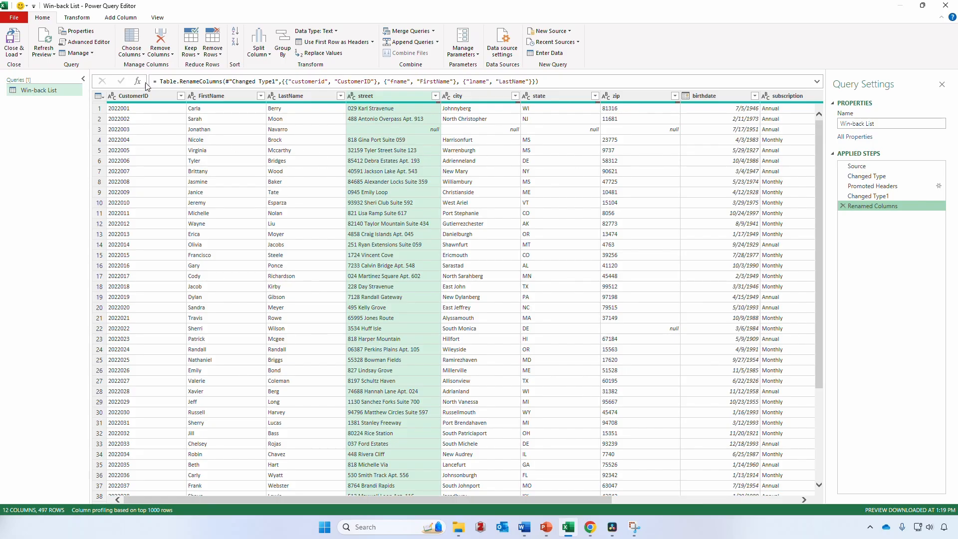
Choose only the FirstName, LastName, subscription, status, email and emailpreference columns to keep
click(139, 39)
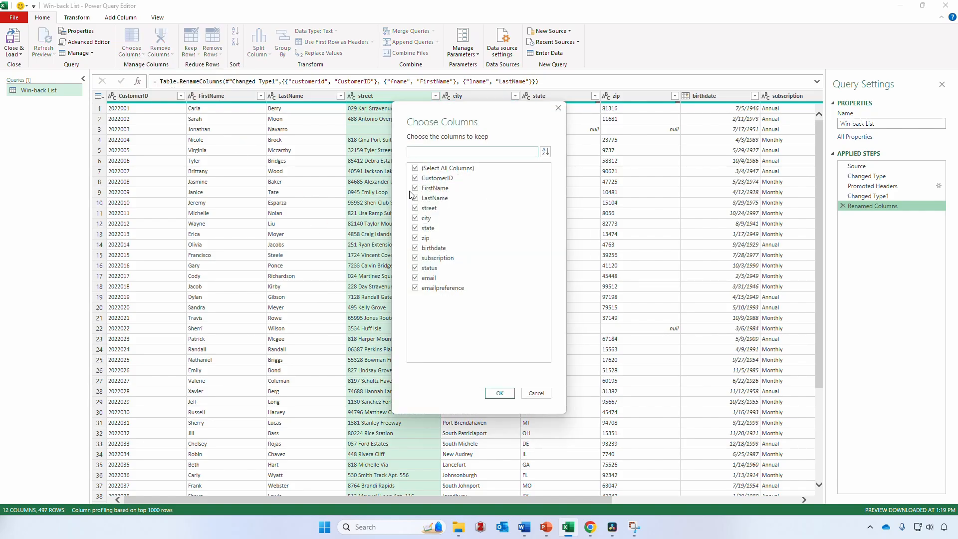
click(416, 169)
click(416, 189)
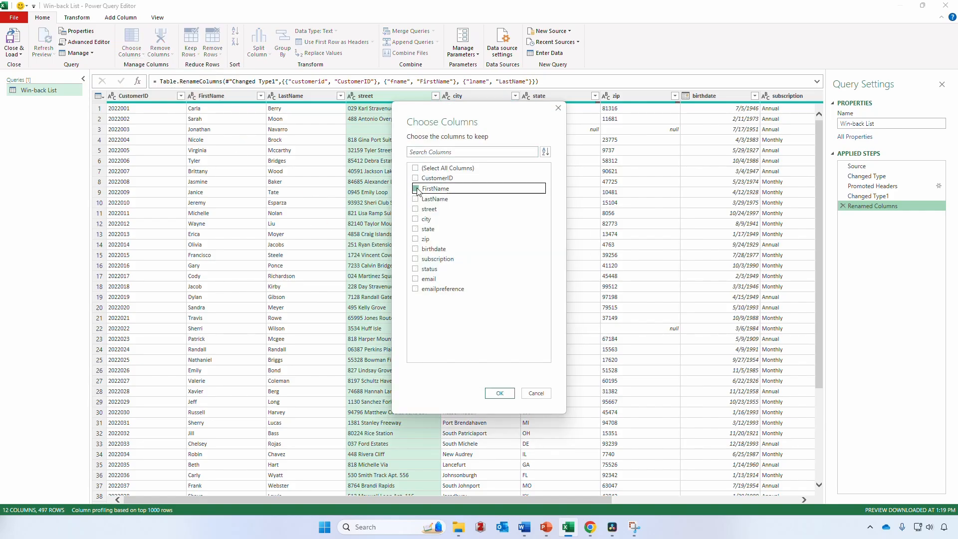
click(416, 198)
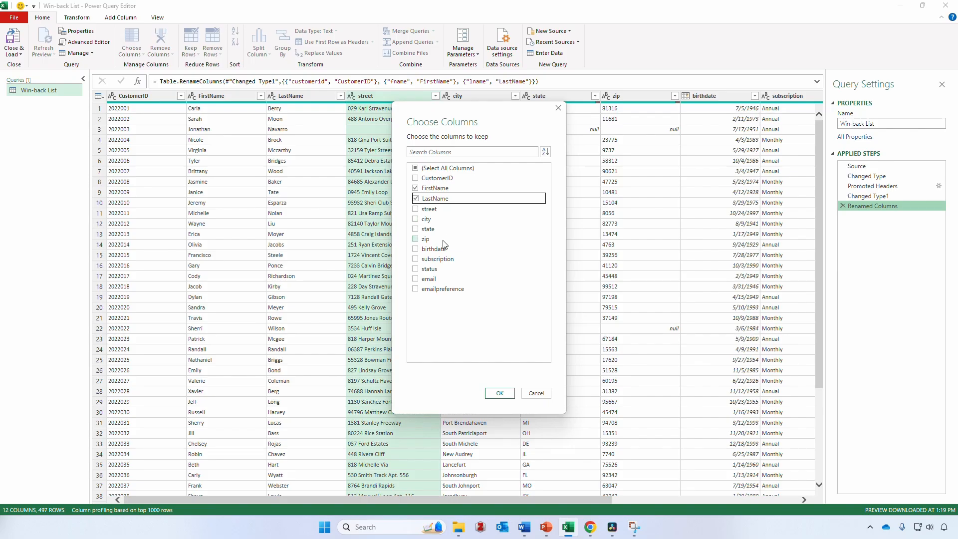
click(416, 258)
click(416, 267)
click(415, 278)
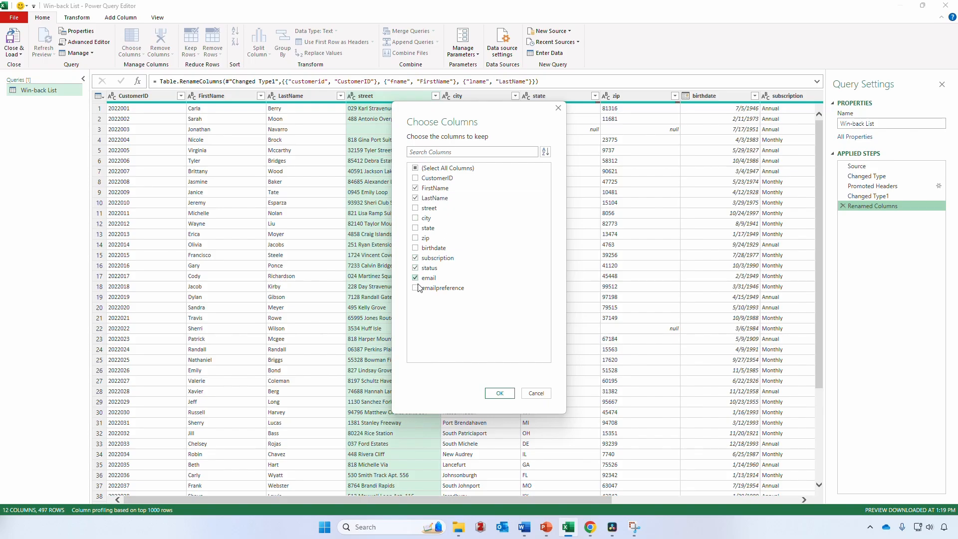
click(415, 288)
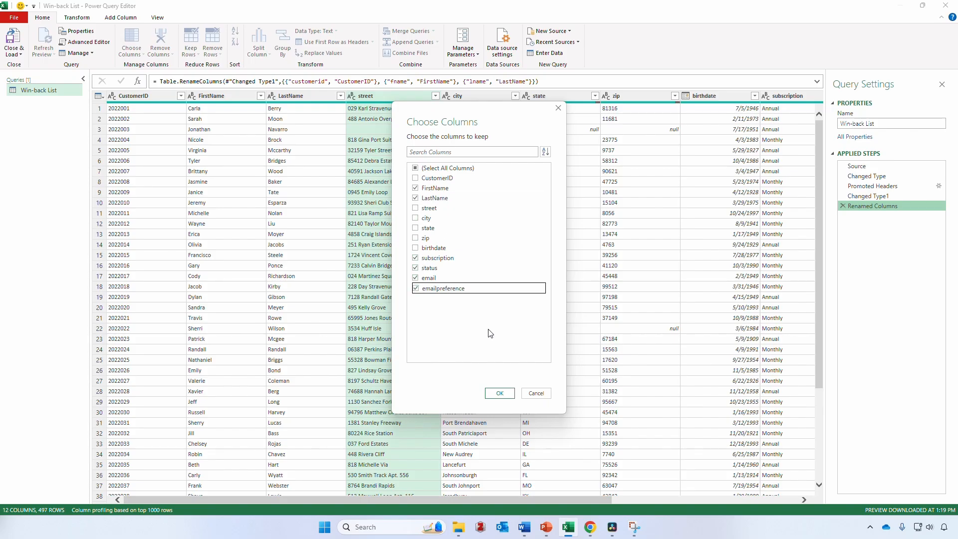
click(499, 393)
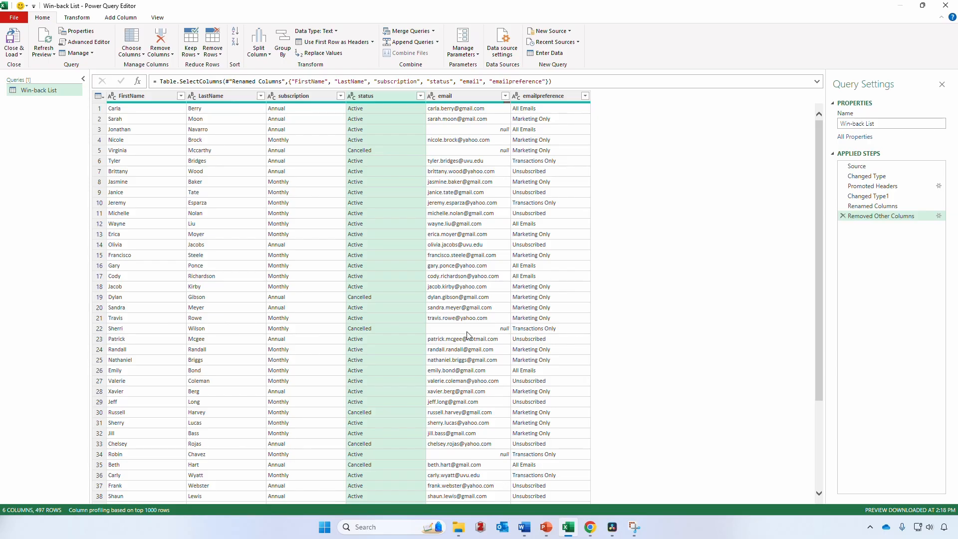
Filter the status column to keep only the Cancelled rows
click(420, 96)
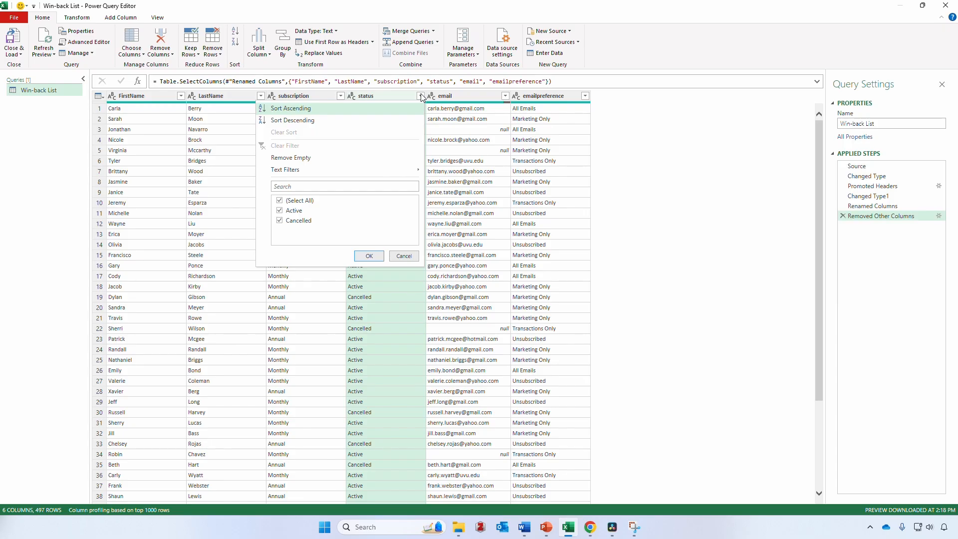
click(284, 210)
click(375, 256)
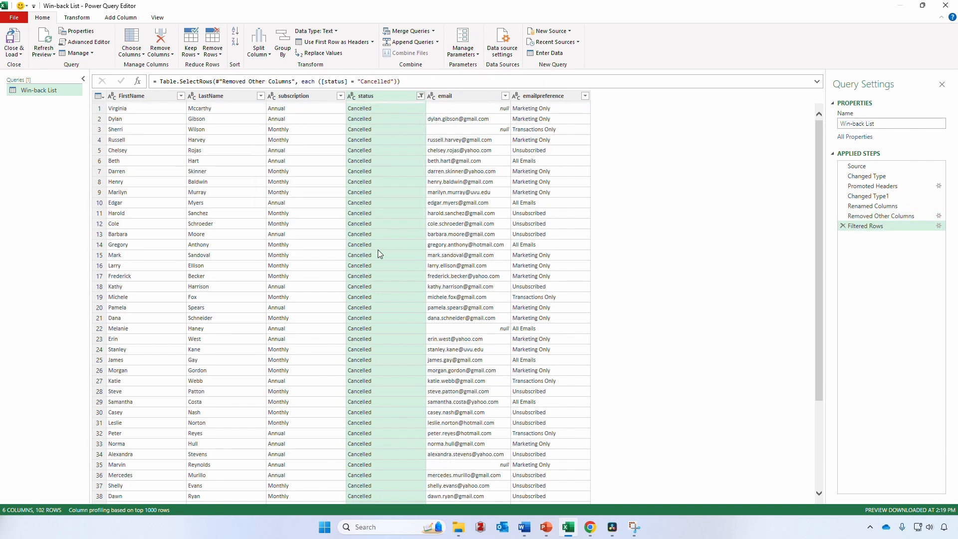
Filter the emailpreference column to exclude Unsubscribed and Transactions Only, keeping All Emails and Marketing Only
click(585, 96)
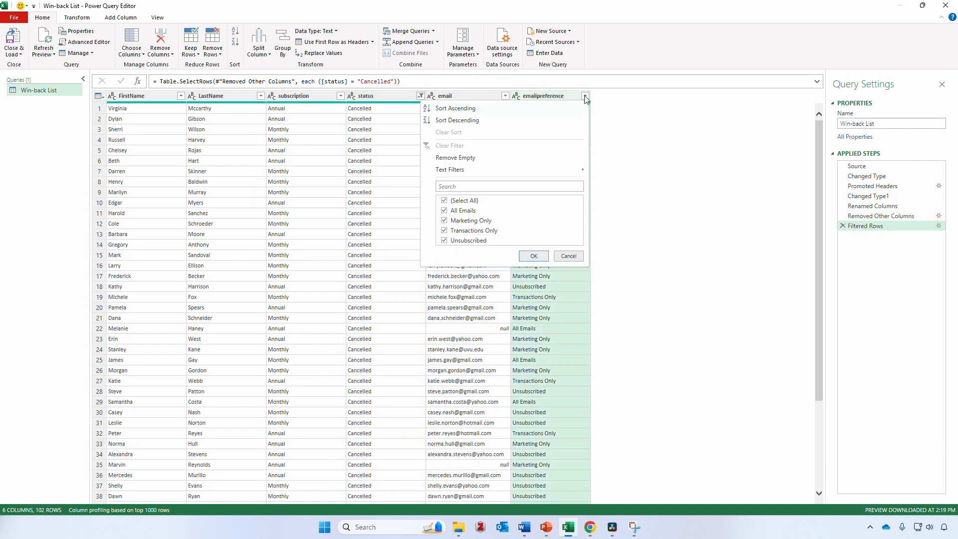
click(444, 240)
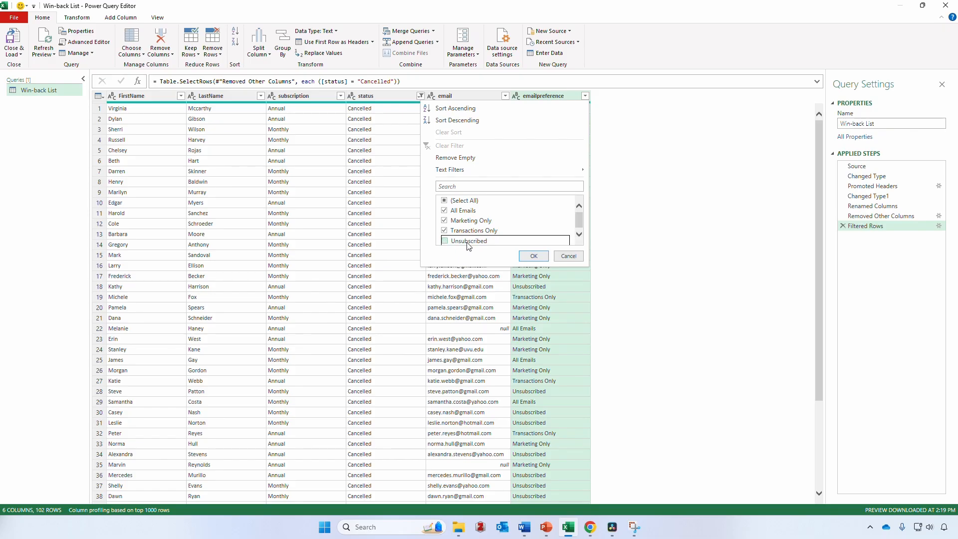
click(445, 230)
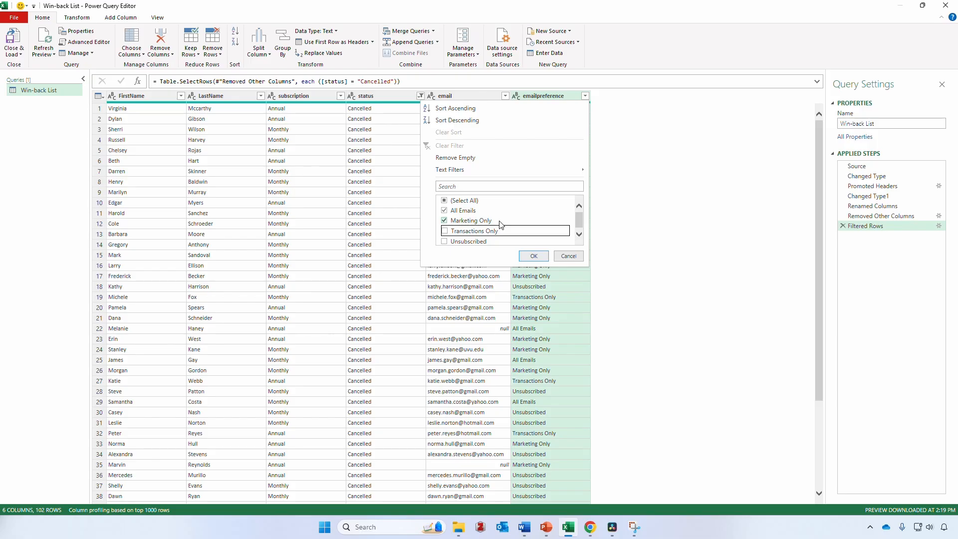
click(533, 255)
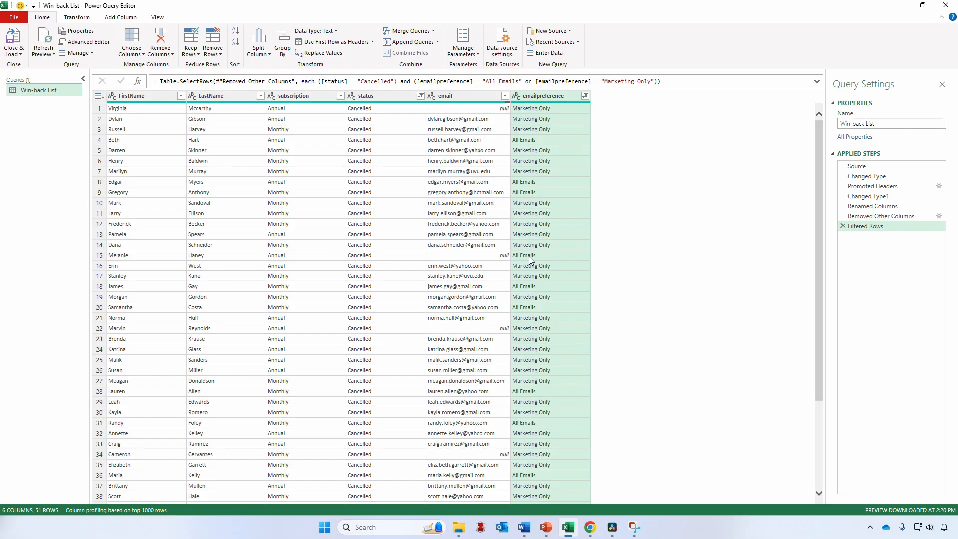
Filter the null values out of the email column
click(504, 98)
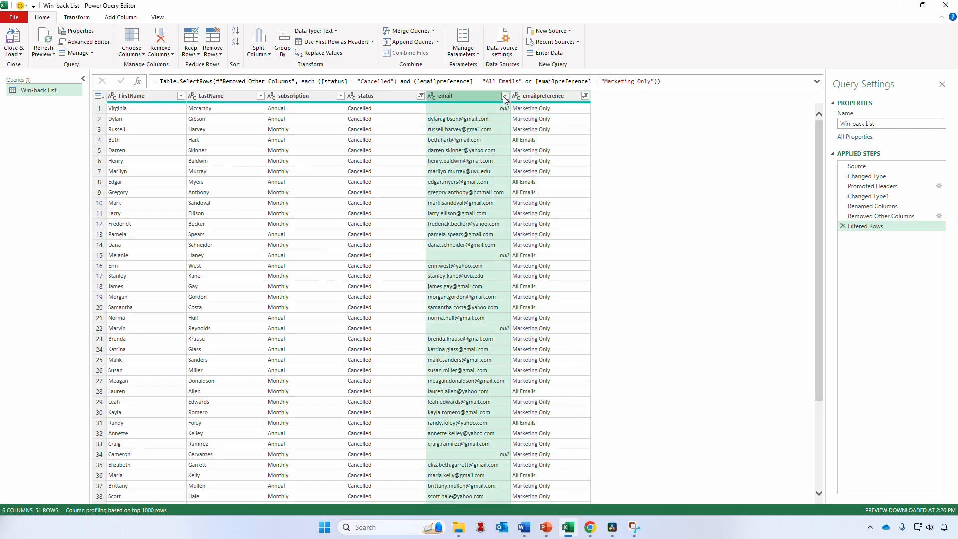
click(432, 211)
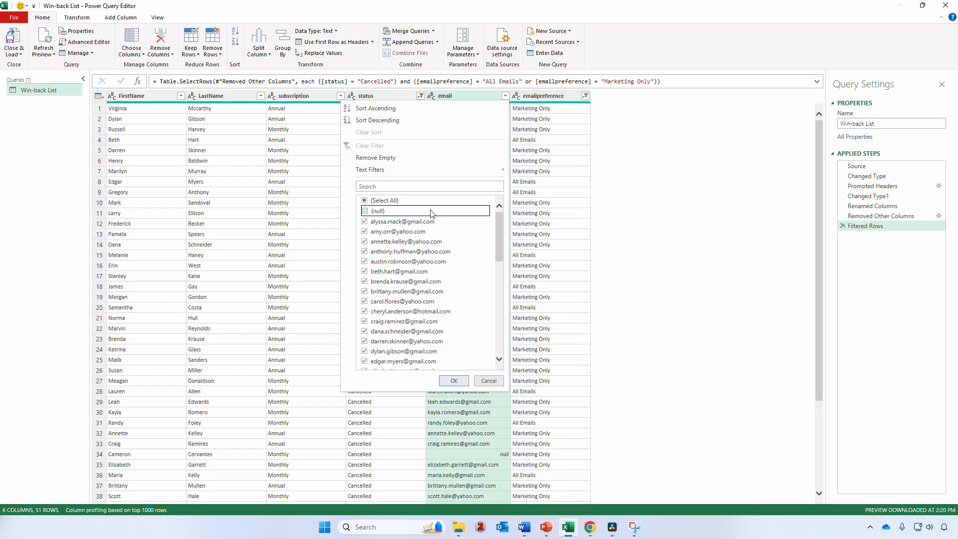
click(454, 381)
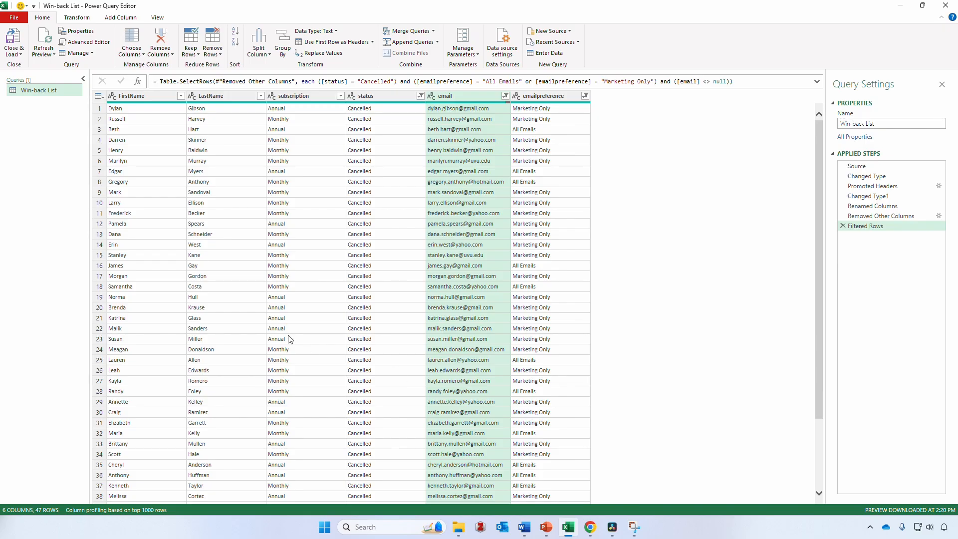
Sort the rows by FirstName in ascending order and load the query result into the workbook
click(180, 97)
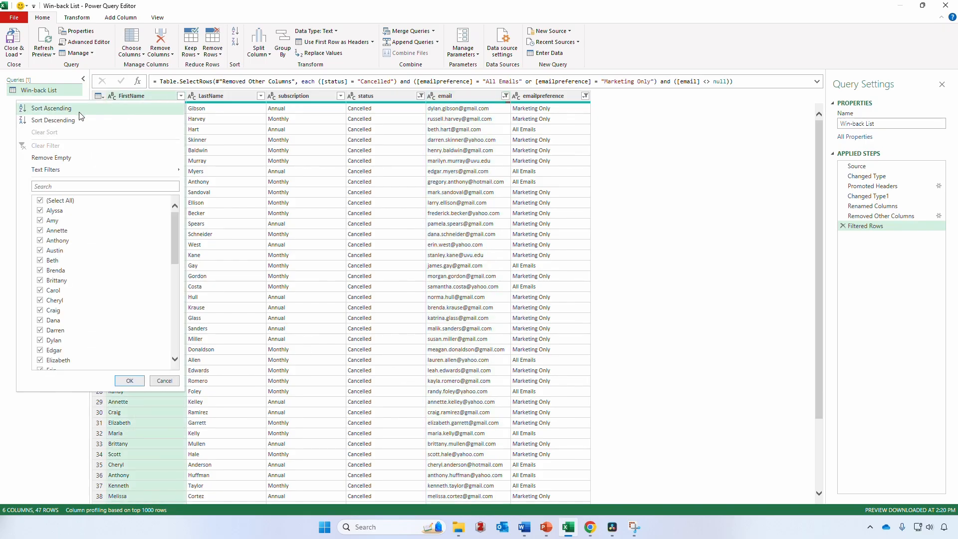
click(51, 109)
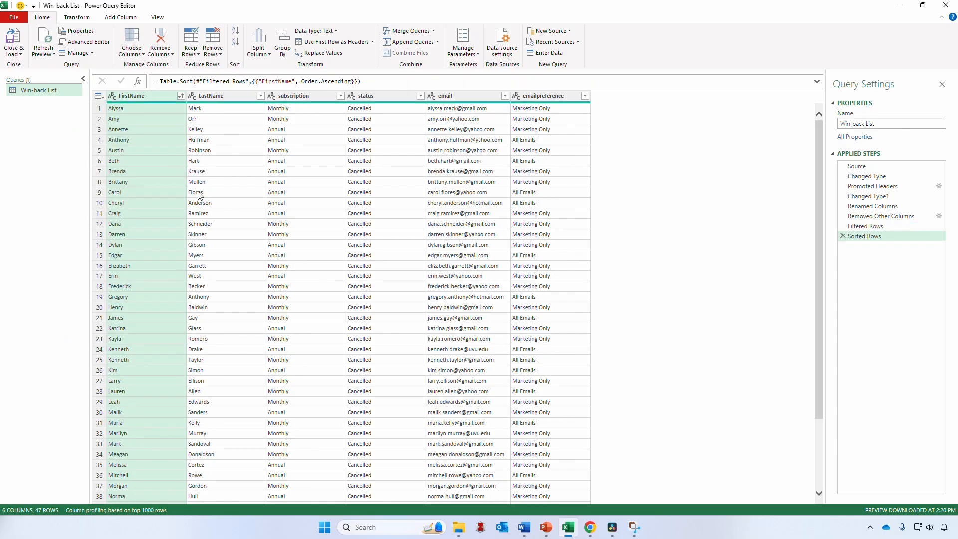
click(20, 42)
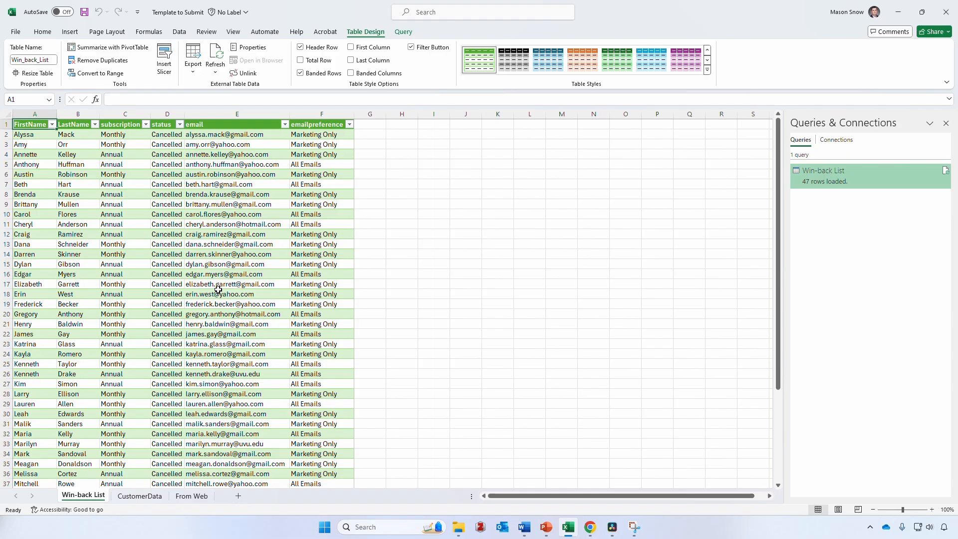
Compare the CustomerData sheet with the Win-back List sheet and reopen the Win-back List query for editing
click(140, 495)
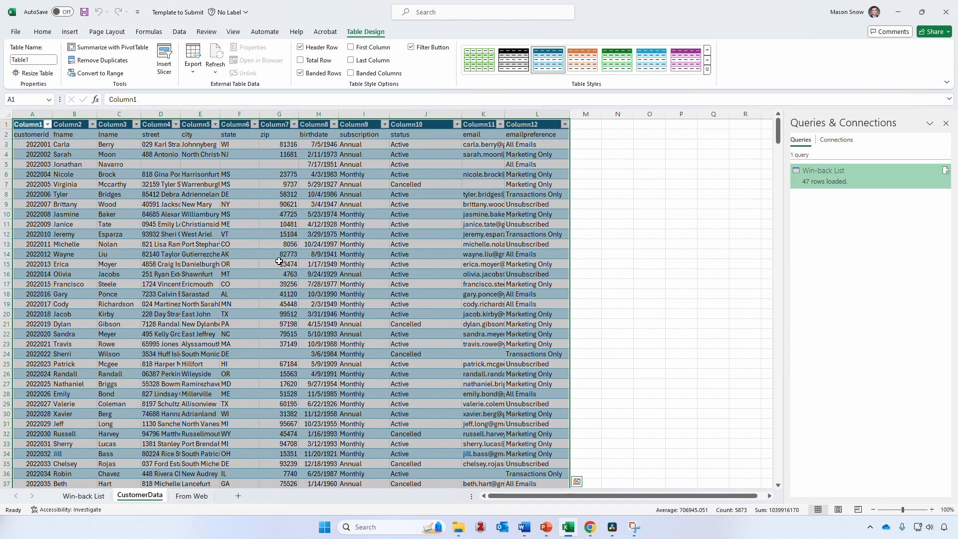
click(100, 495)
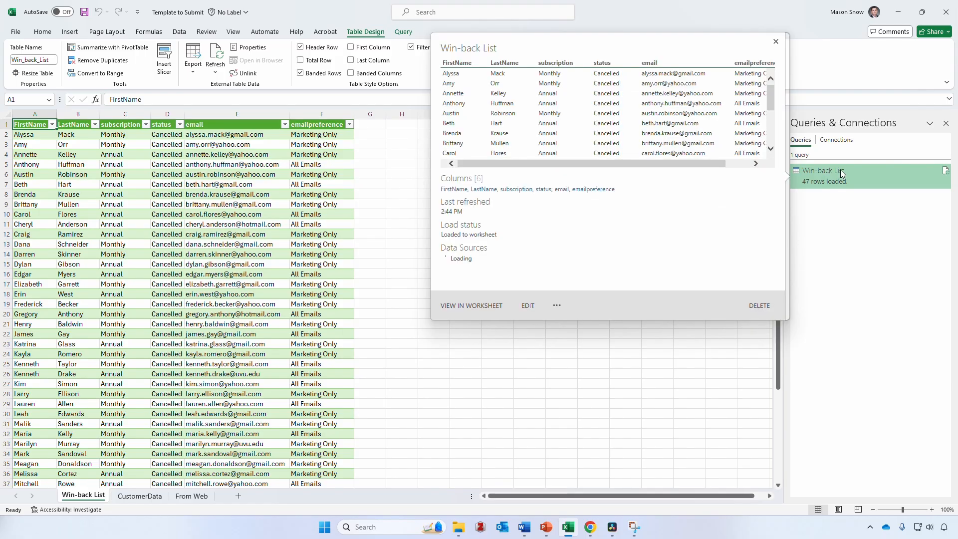
double_click(840, 170)
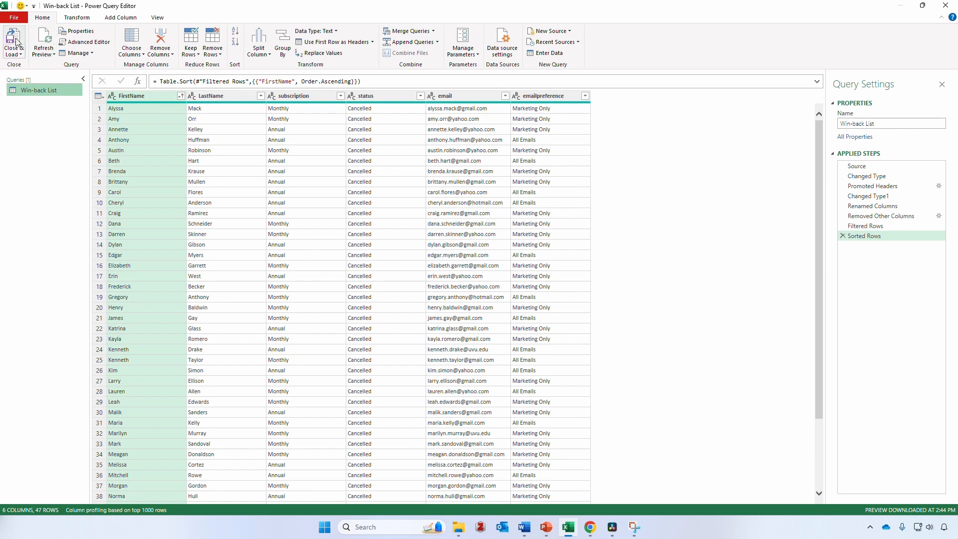
Close and load the Win-back List query, then go to the customer table on the CustomerData sheet
click(16, 43)
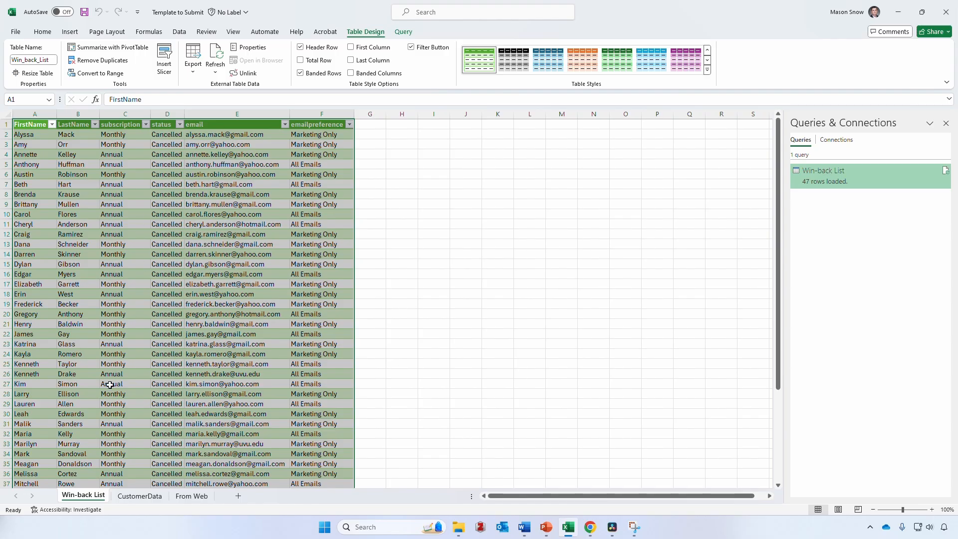
click(135, 499)
click(235, 332)
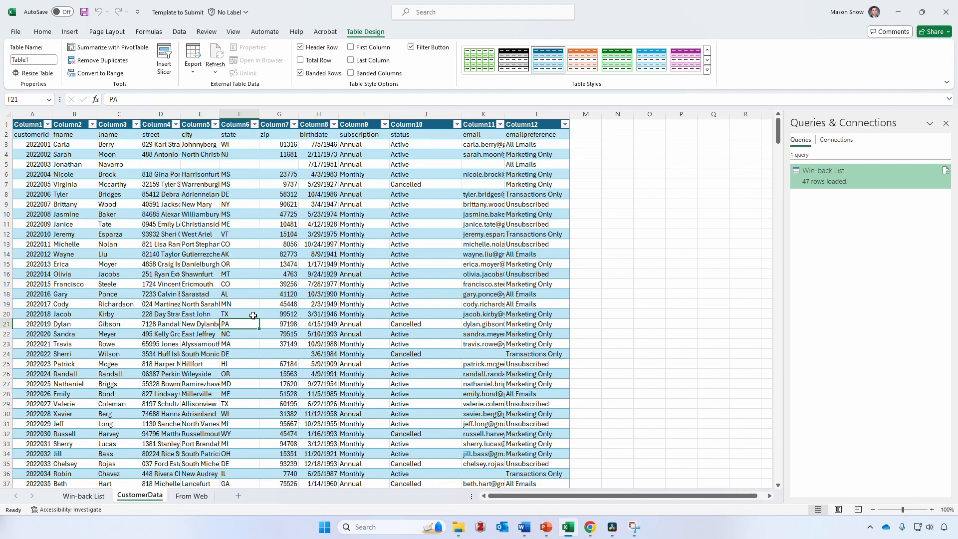
Start a new record in the first empty row below the CustomerData table with the customer ID, first name and last name
key(Left)
key(Home)
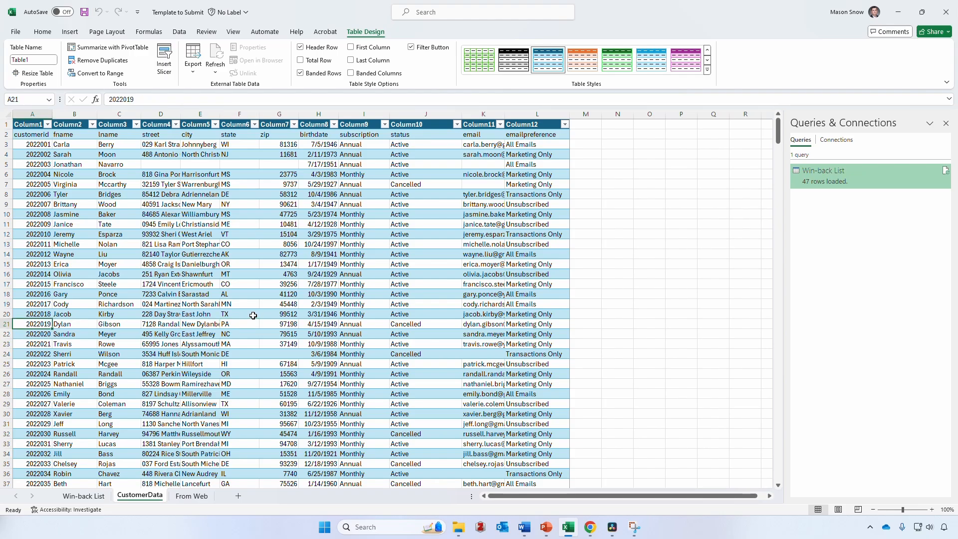
key(ctrl+Down)
key(Down)
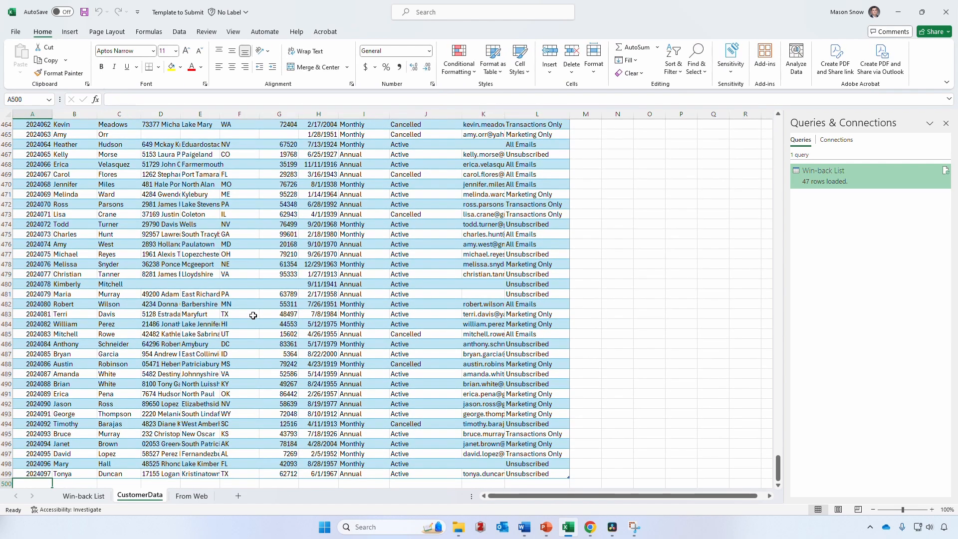
text(2024098)
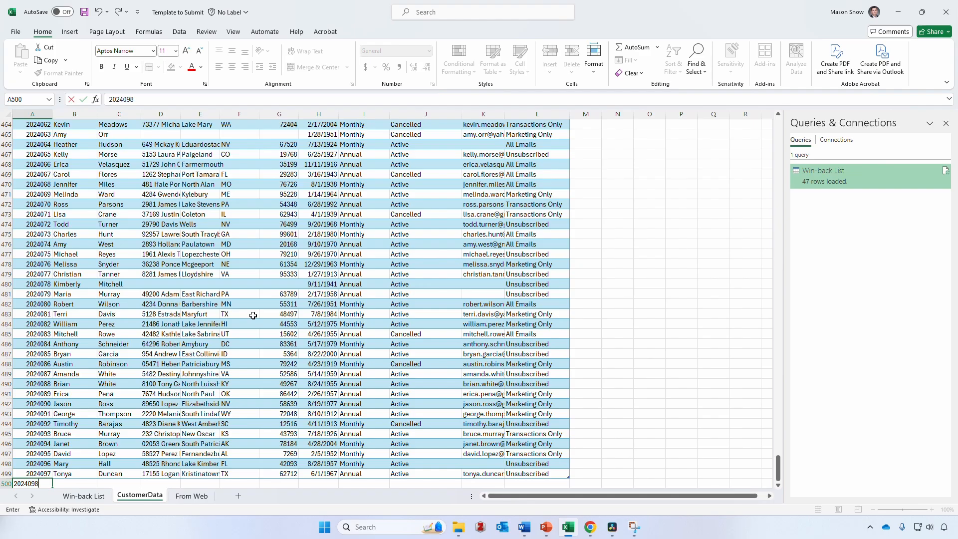
key(Tab)
text(Aaron)
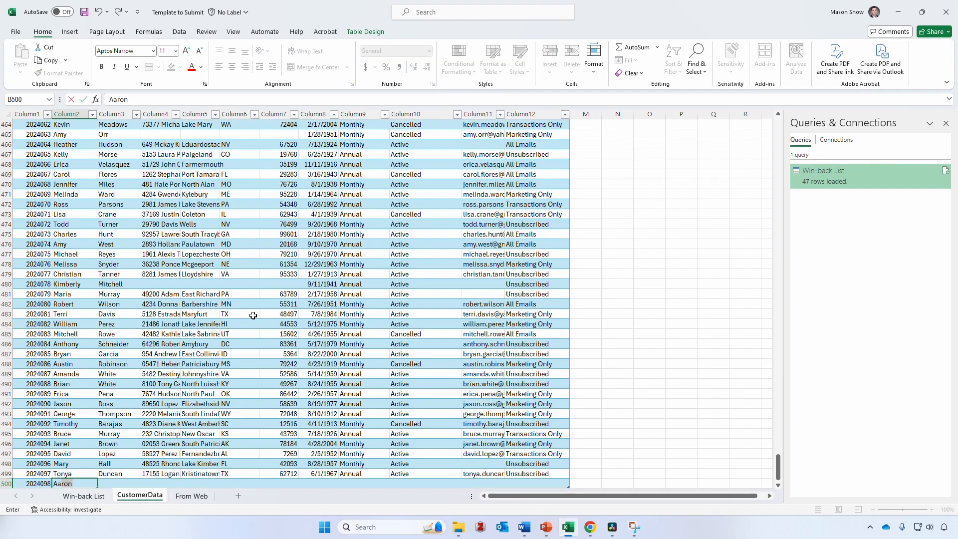
key(Tab)
text(Aardvark)
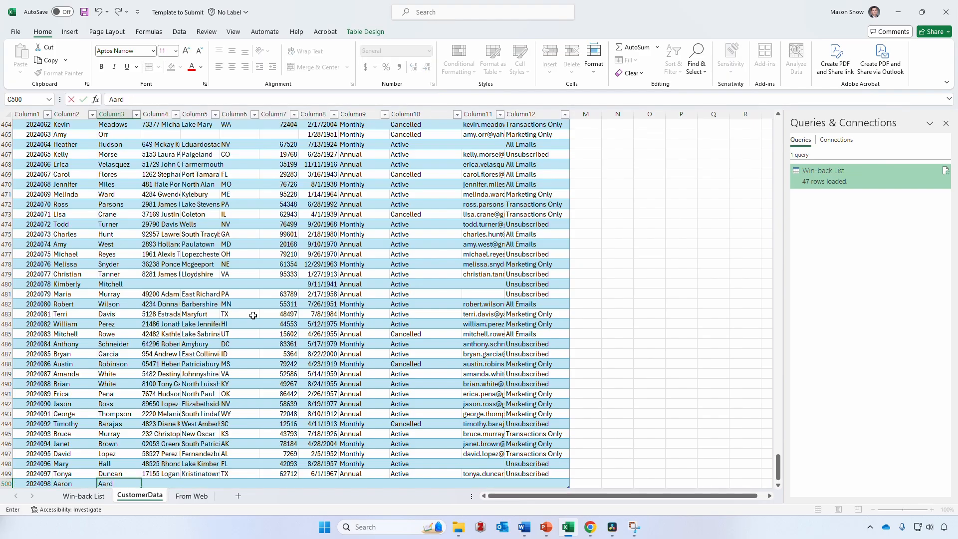
Leave the new customer's address and birthdate blank and enter Monthly as the subscription and Cancelled as the status
key(Tab)
key(Tab)
key(Tab)
key(Tab)
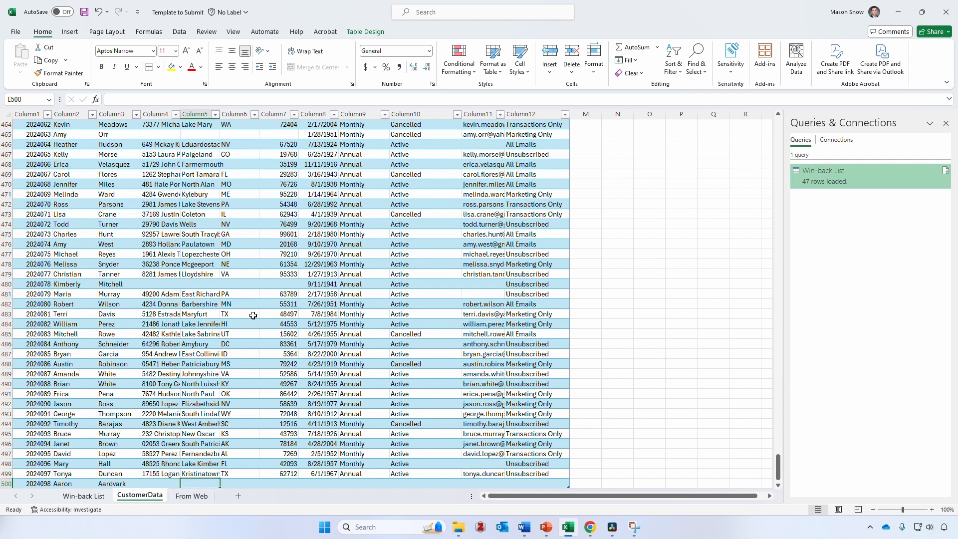
key(Tab)
key(Tab)
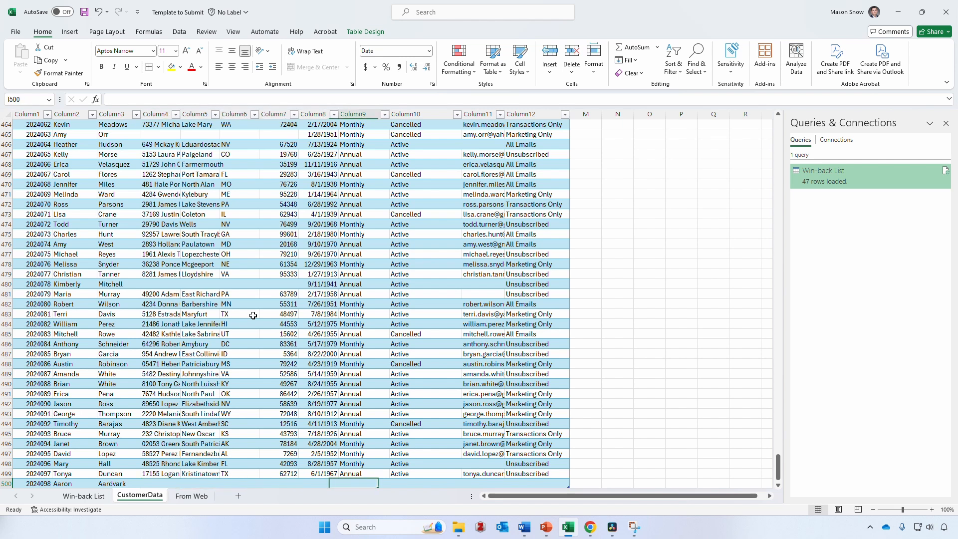
text(Monthly)
key(Tab)
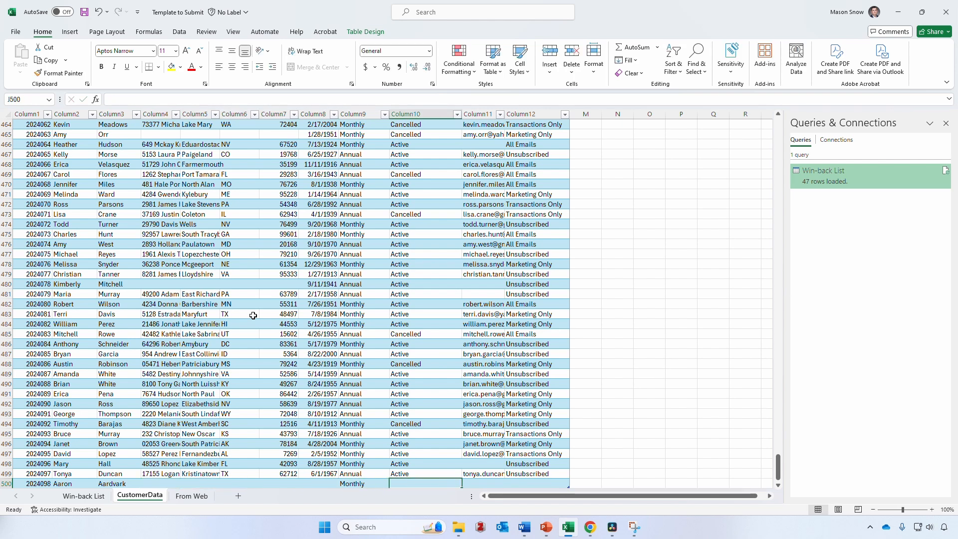
text(Cancelled)
key(Tab)
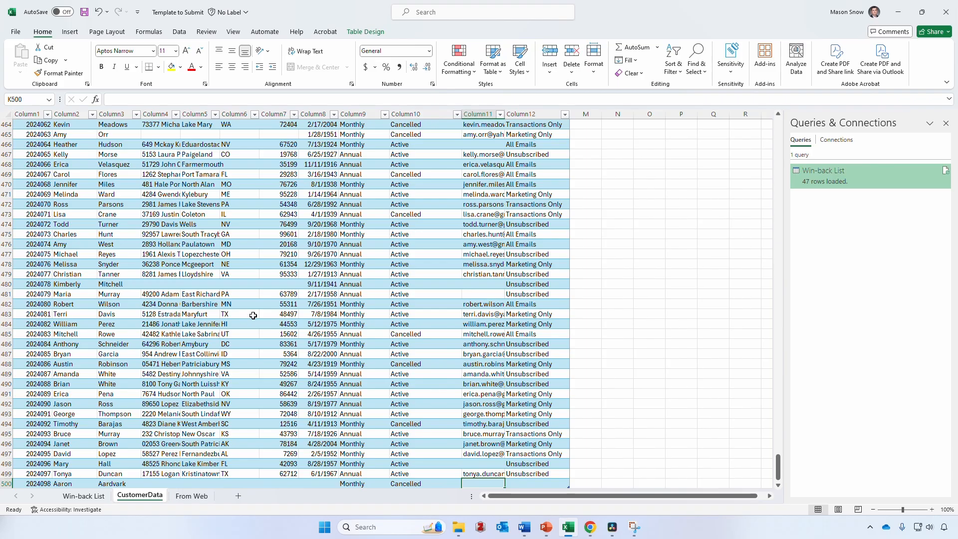
Finish the new customer record with the placeholder text asdklfjaasdjh as email and All Emails as email preference
text(asdklfjaasdjh)
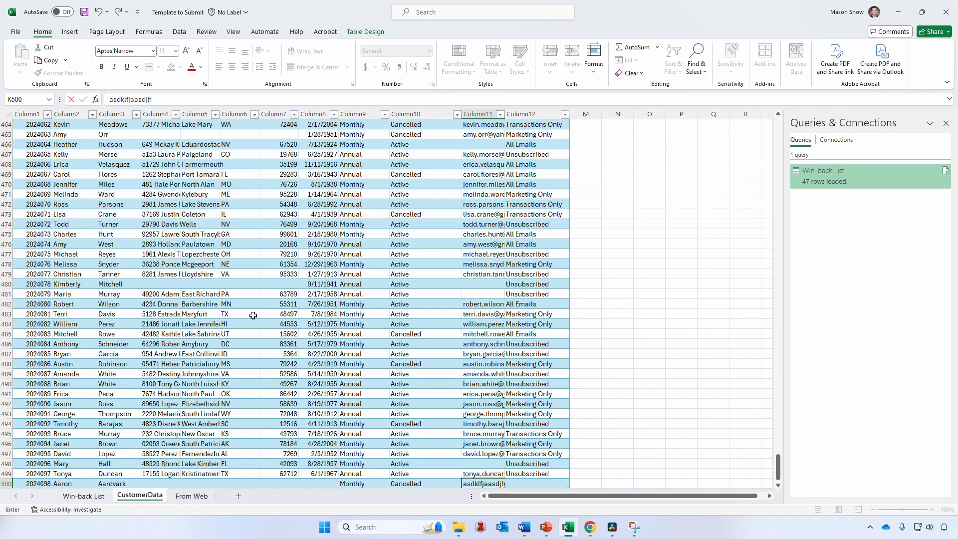
key(Tab)
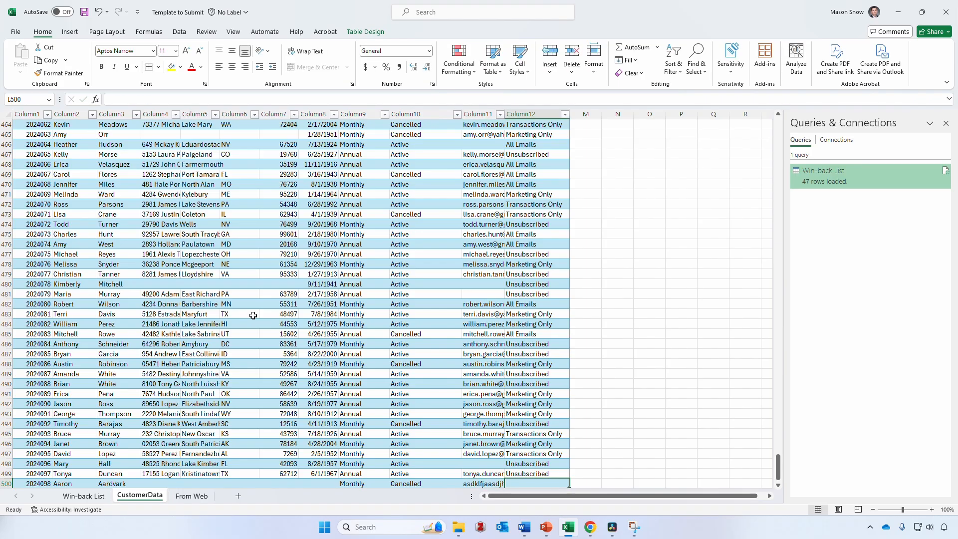
text(All Emails)
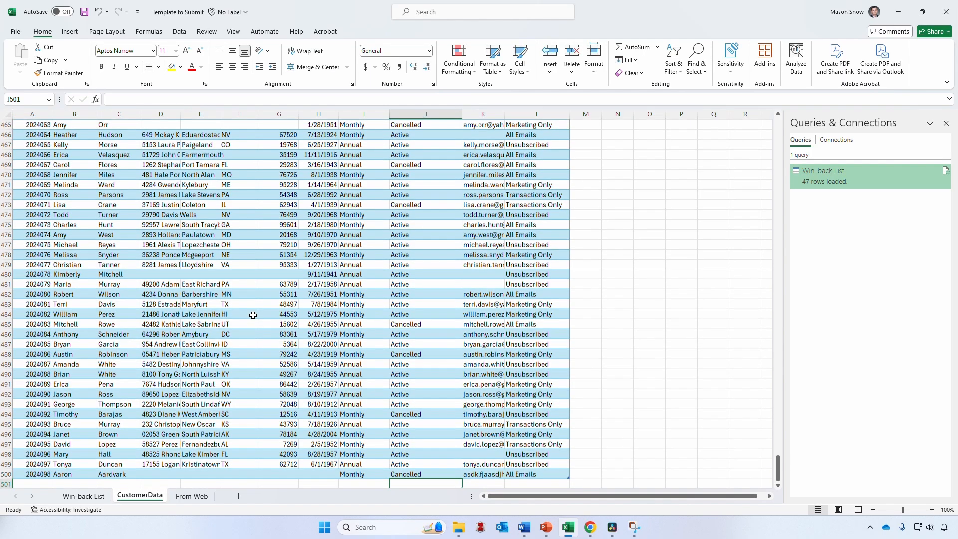
key(Return)
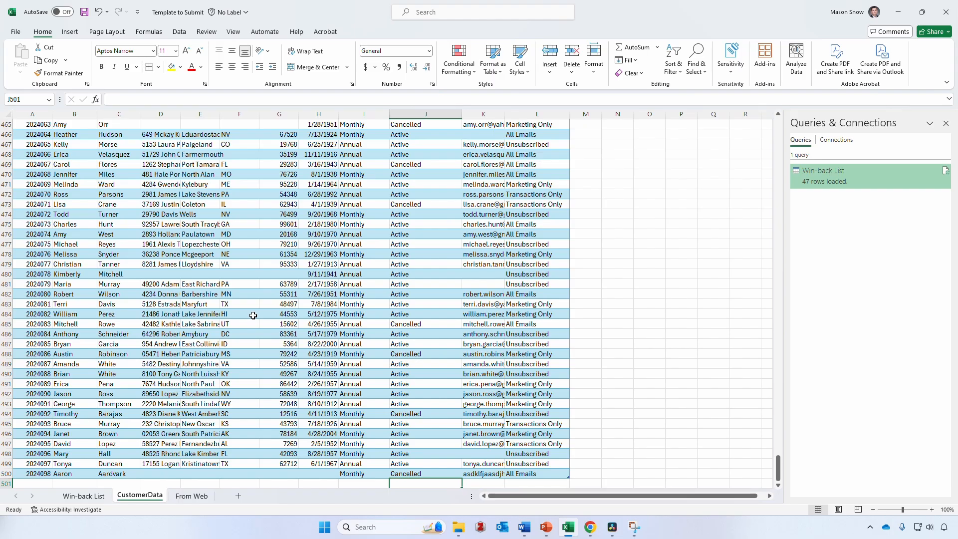
Refresh the Win-back List query on its sheet and select the newly added customer's row
click(92, 495)
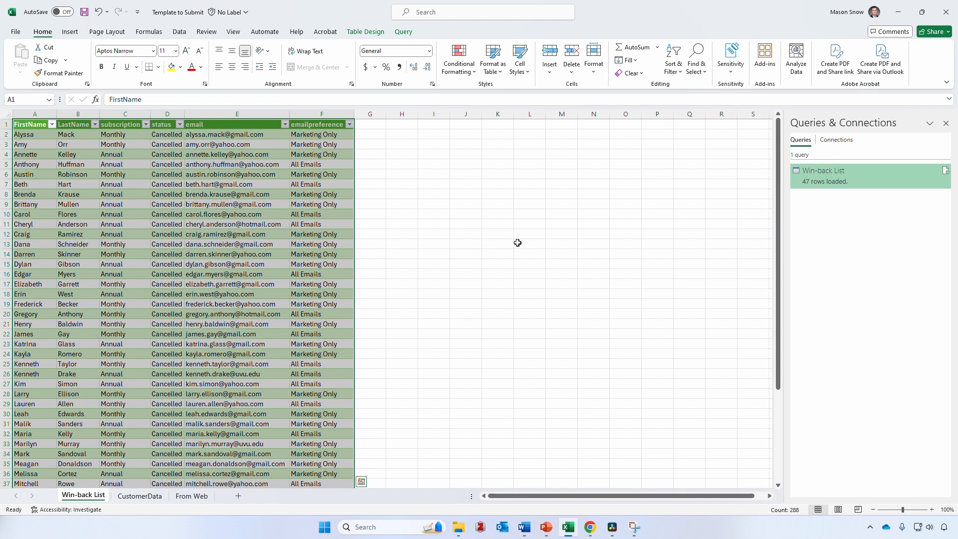
mouse_move(945, 173)
click(402, 33)
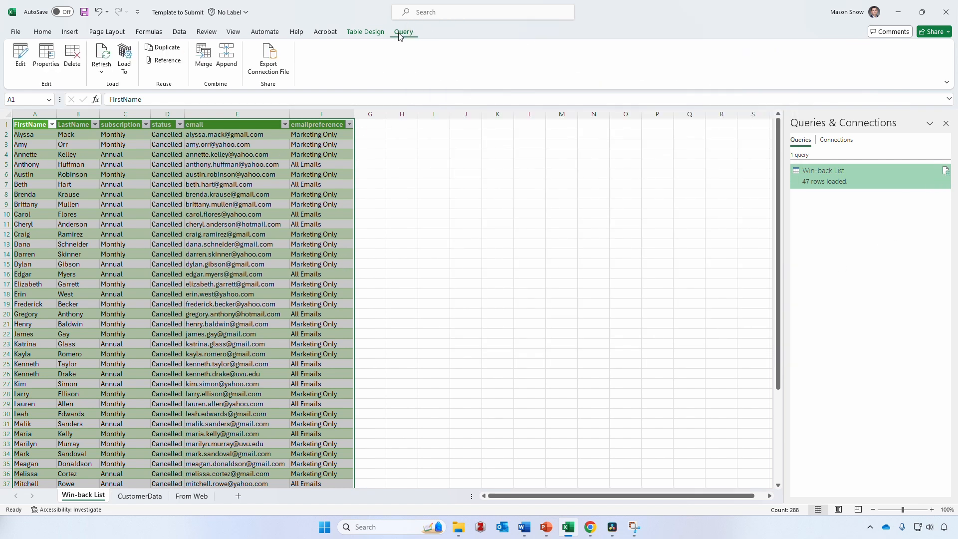
click(107, 53)
click(29, 133)
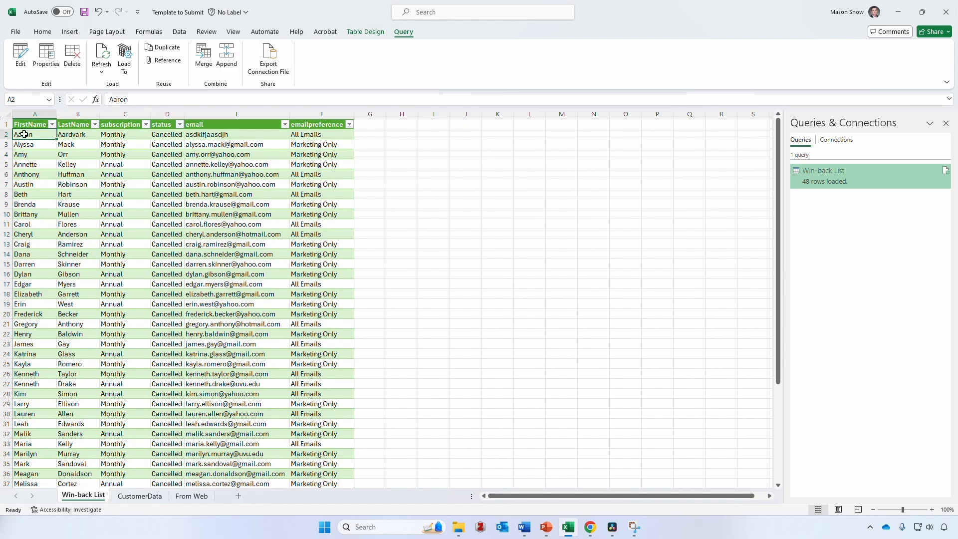
drag(29, 132, 331, 135)
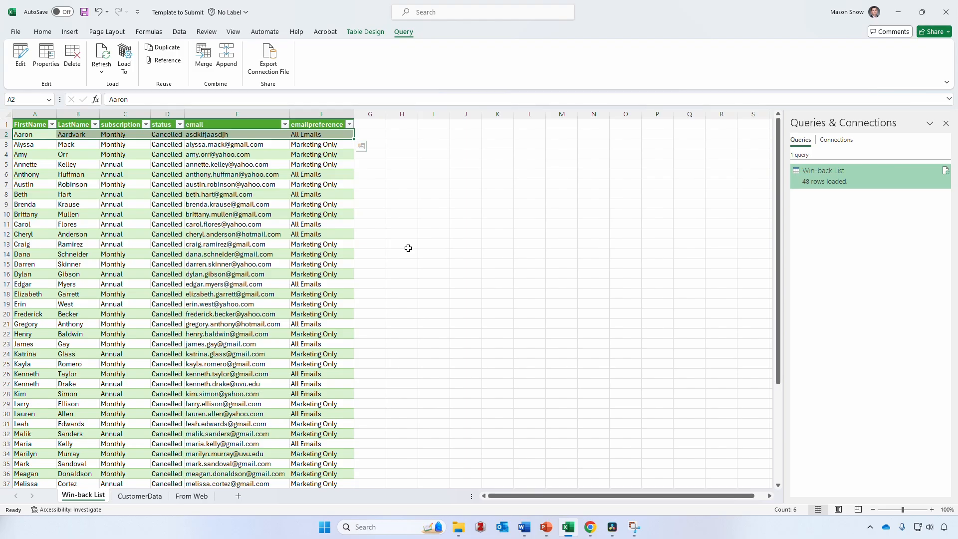
Set the status of the first customer in the CustomerData table, cell J3, to Cancelled
click(154, 496)
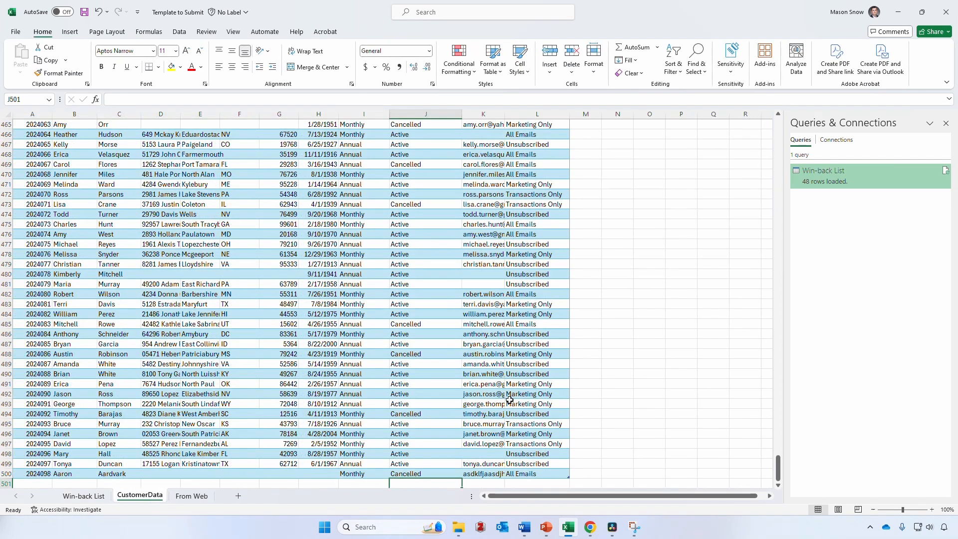
middle_click(448, 435)
middle_click(600, 201)
middle_click(600, 201)
middle_click(334, 212)
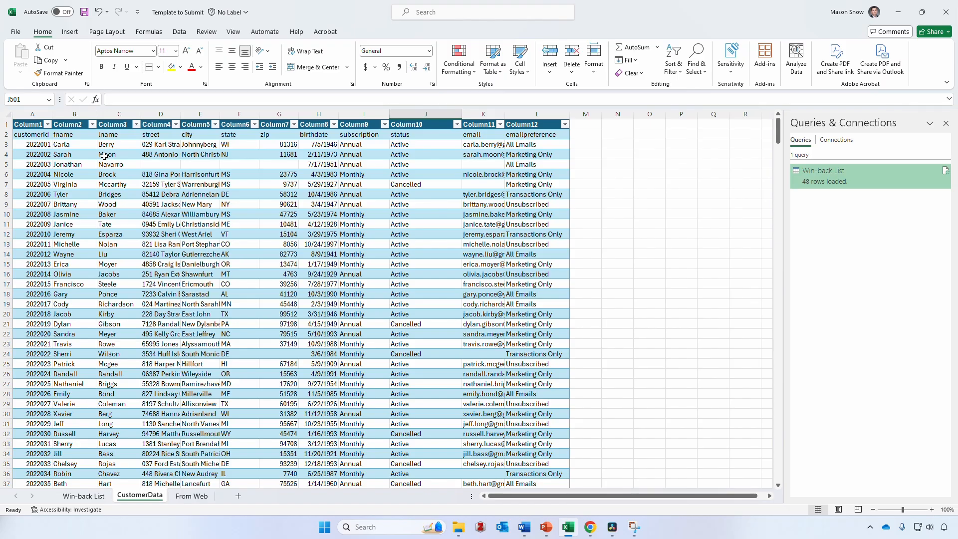
click(413, 145)
text(Cancelled)
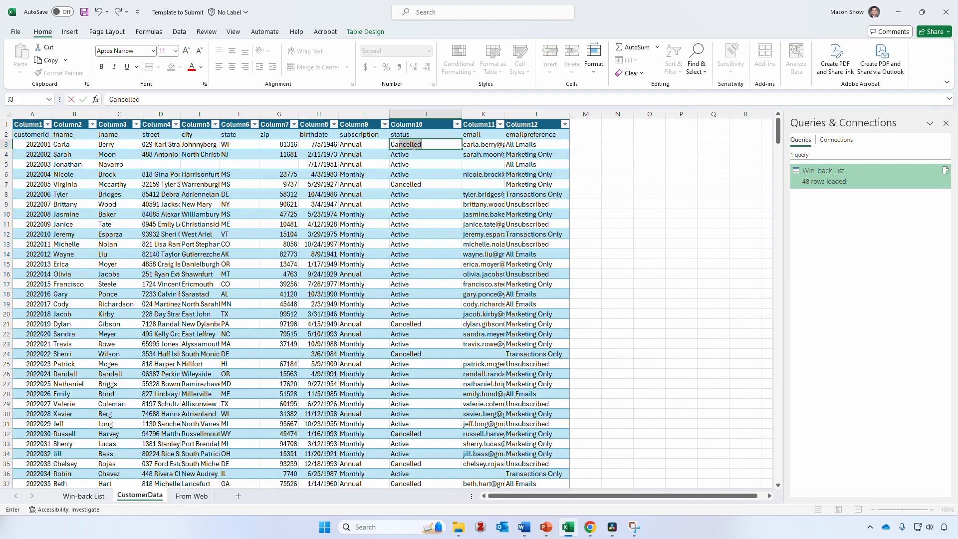
key(Return)
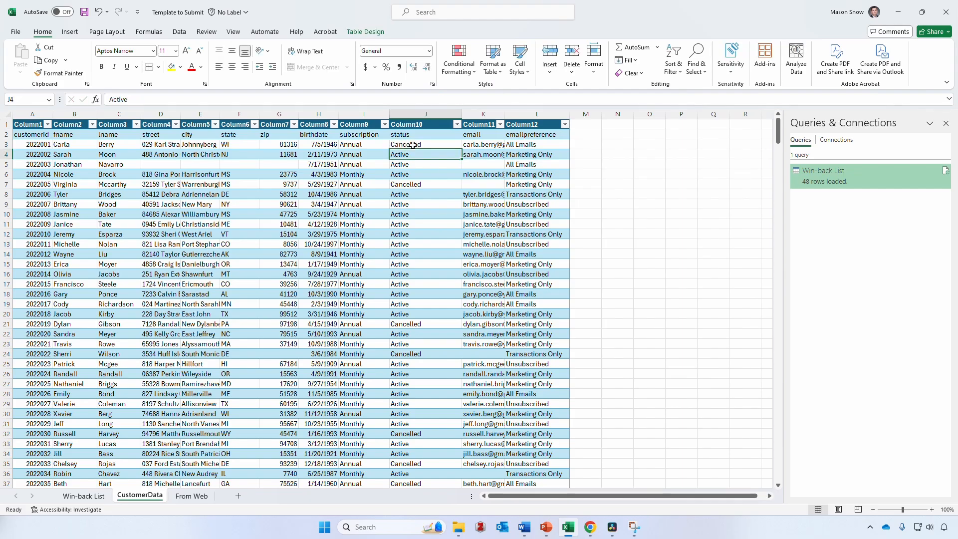
Refresh the Win-back List query again and select the row of the customer whose status was changed to Cancelled
click(88, 497)
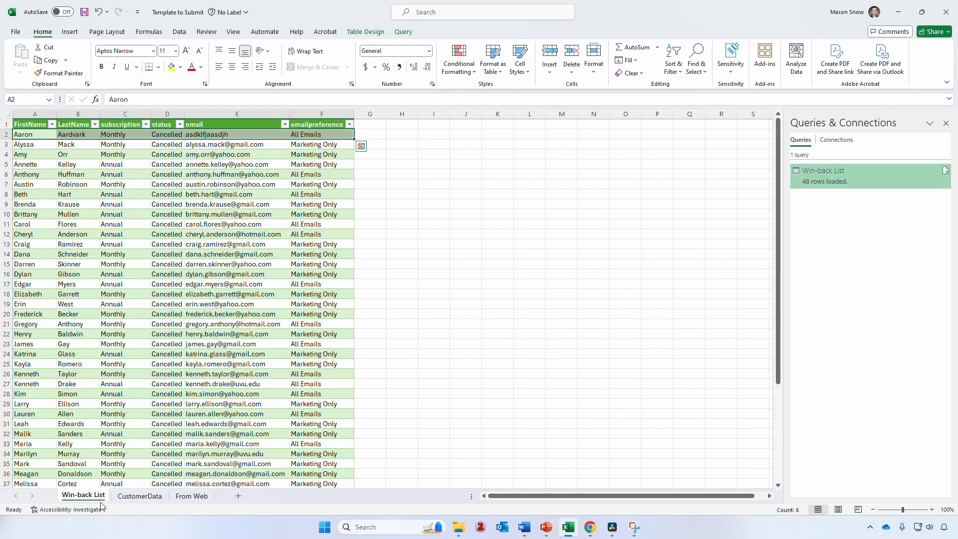
click(946, 172)
click(167, 234)
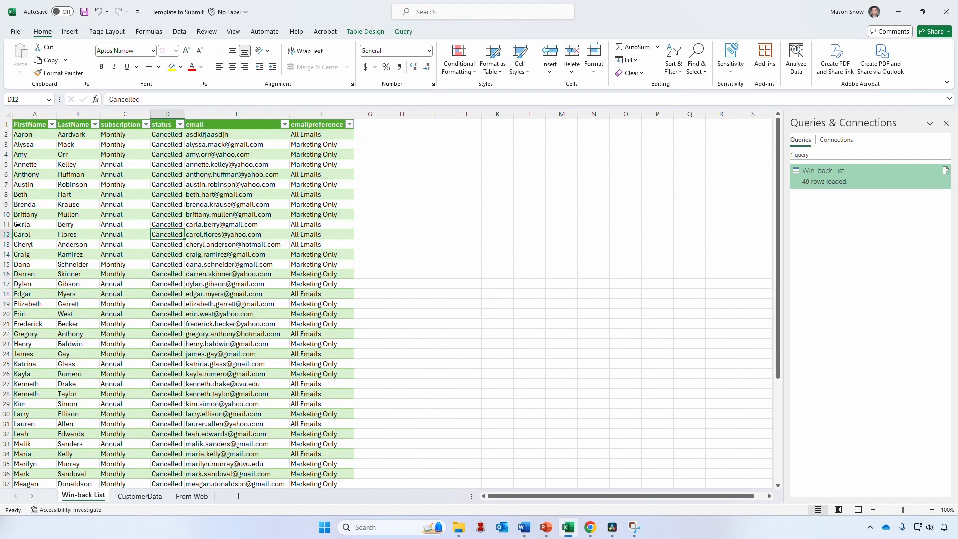
click(17, 224)
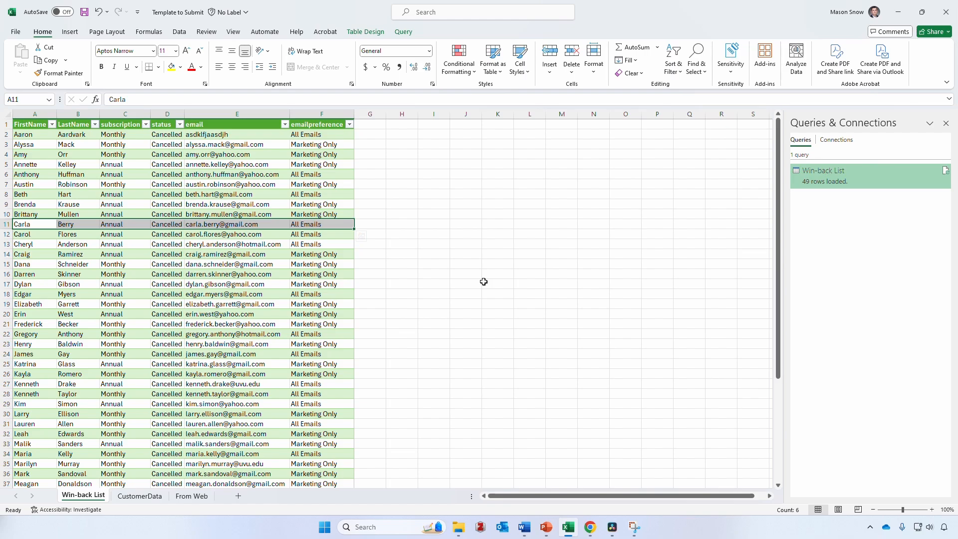